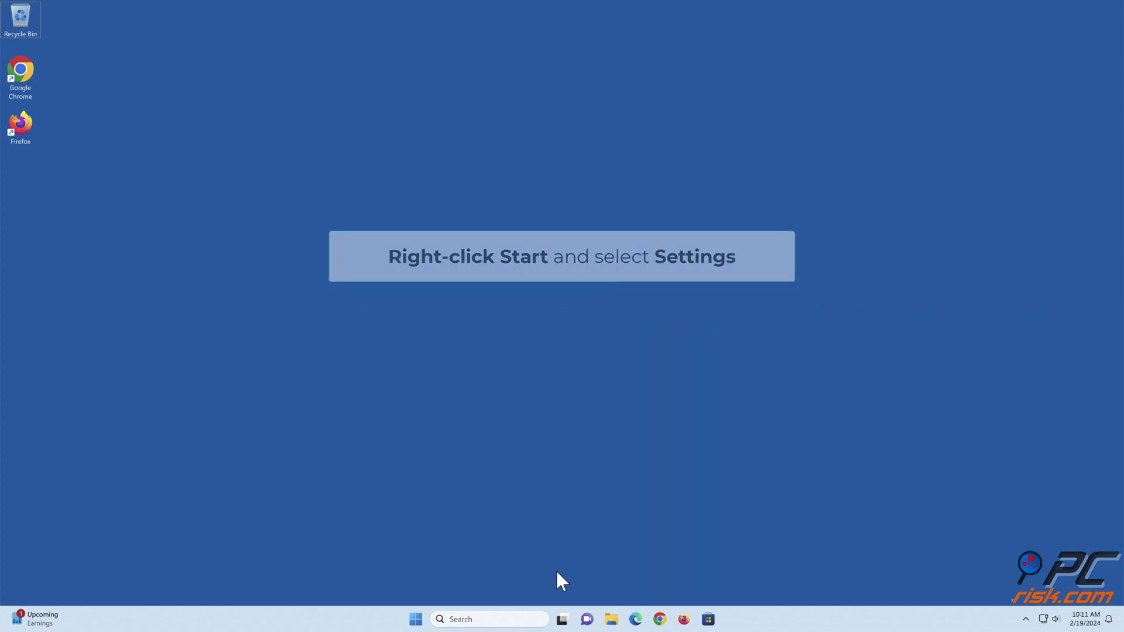
- Browse Settings > System > Troubleshoot > Other troubleshooters, then close Settings
right_click(417, 617)
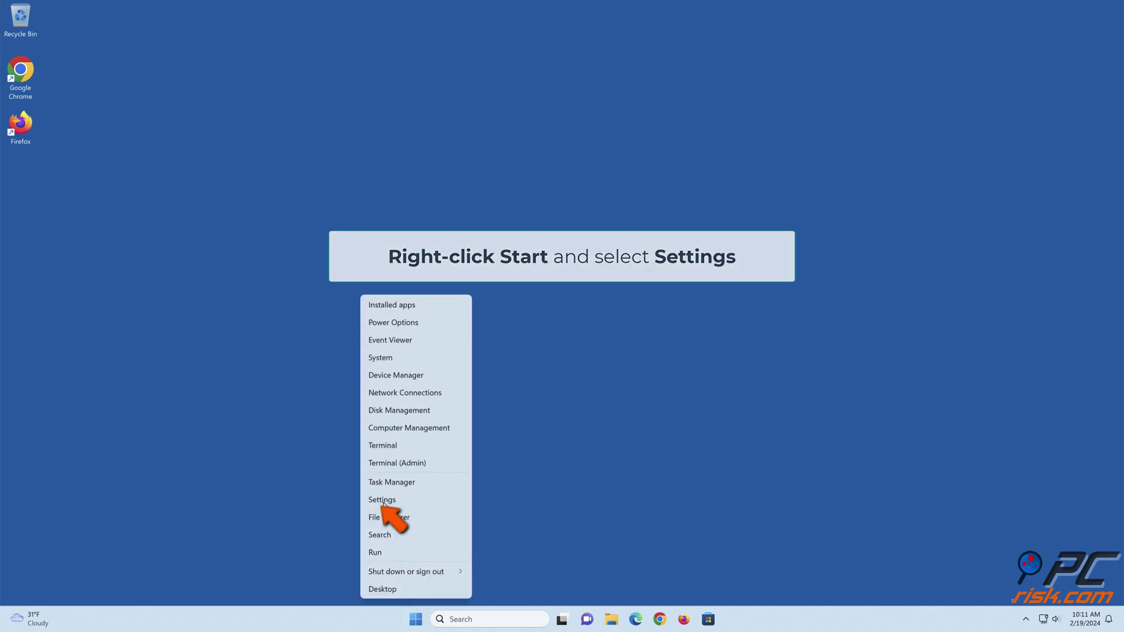
click(382, 503)
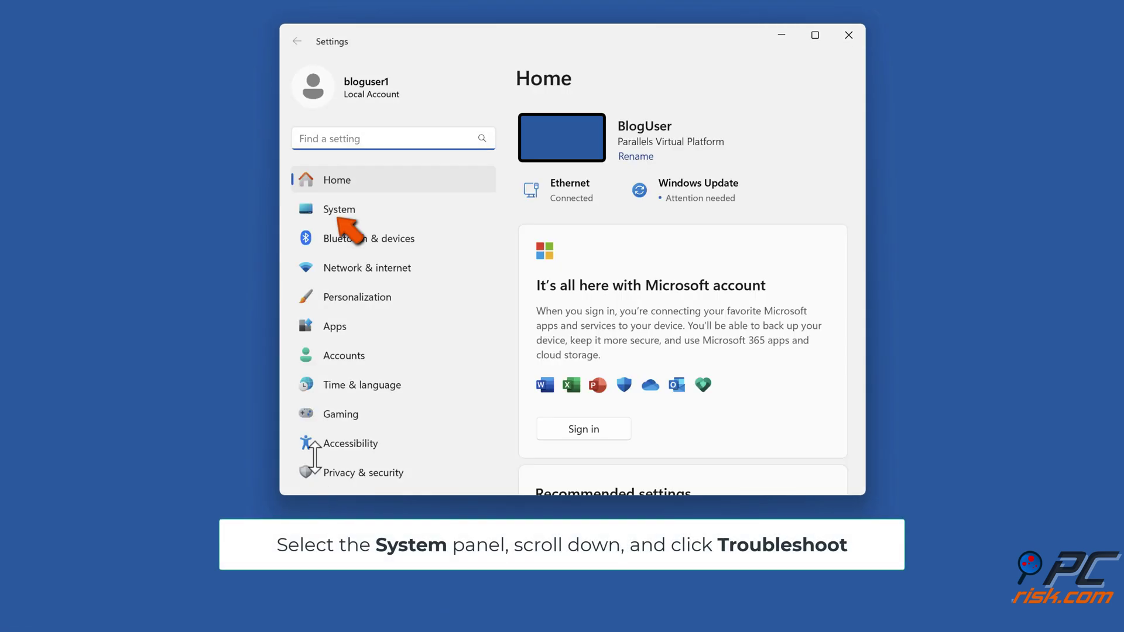
click(341, 208)
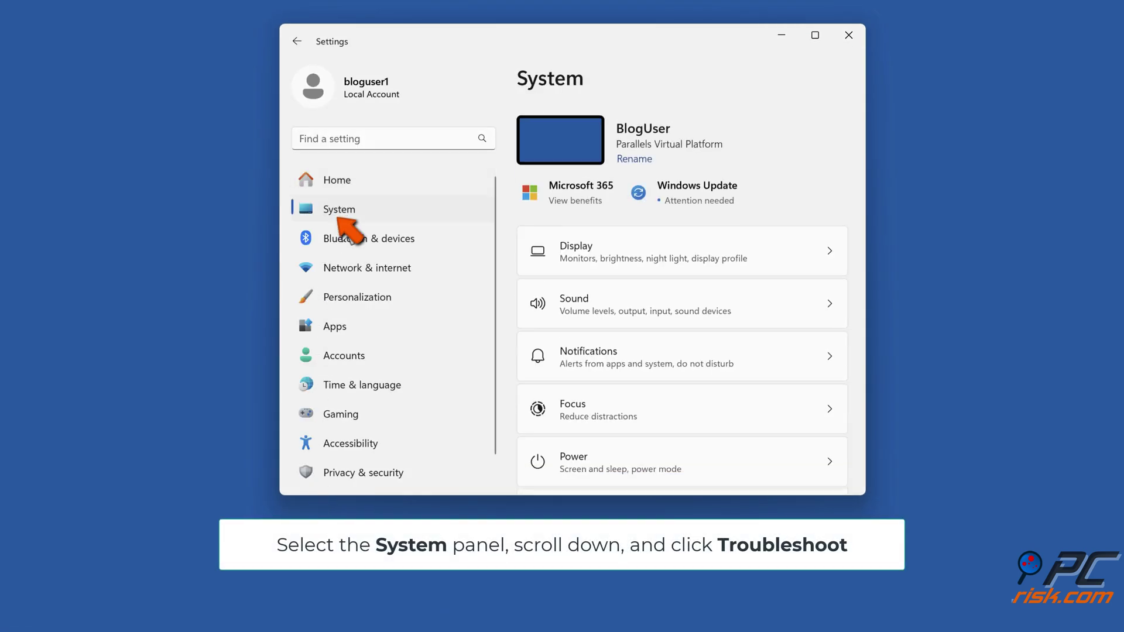
scroll(719, 279, down, 10)
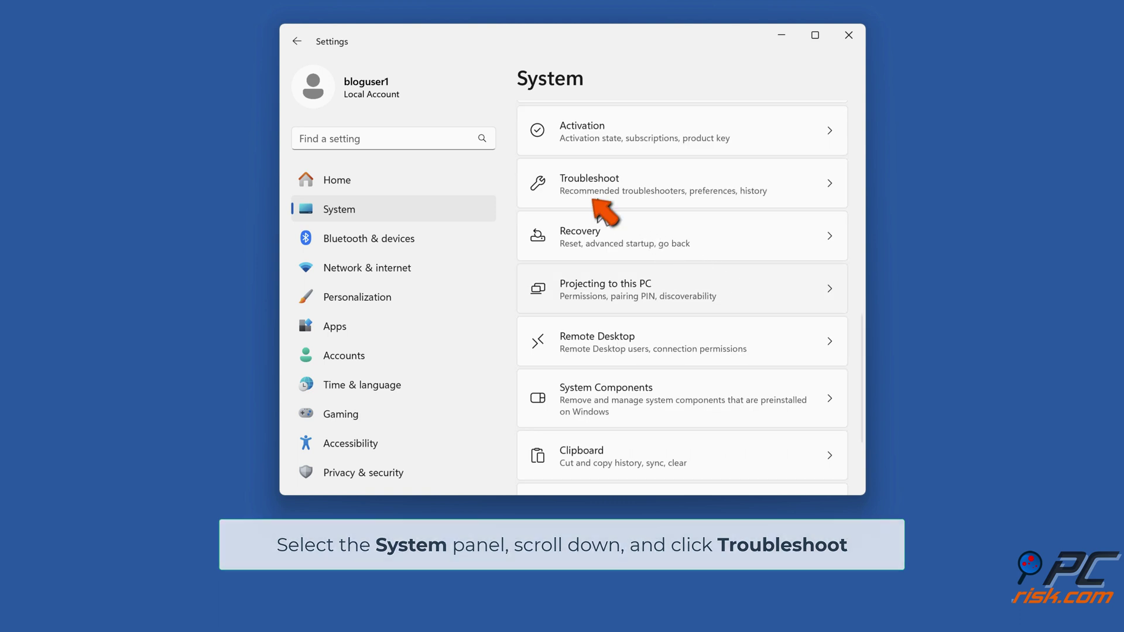
click(597, 199)
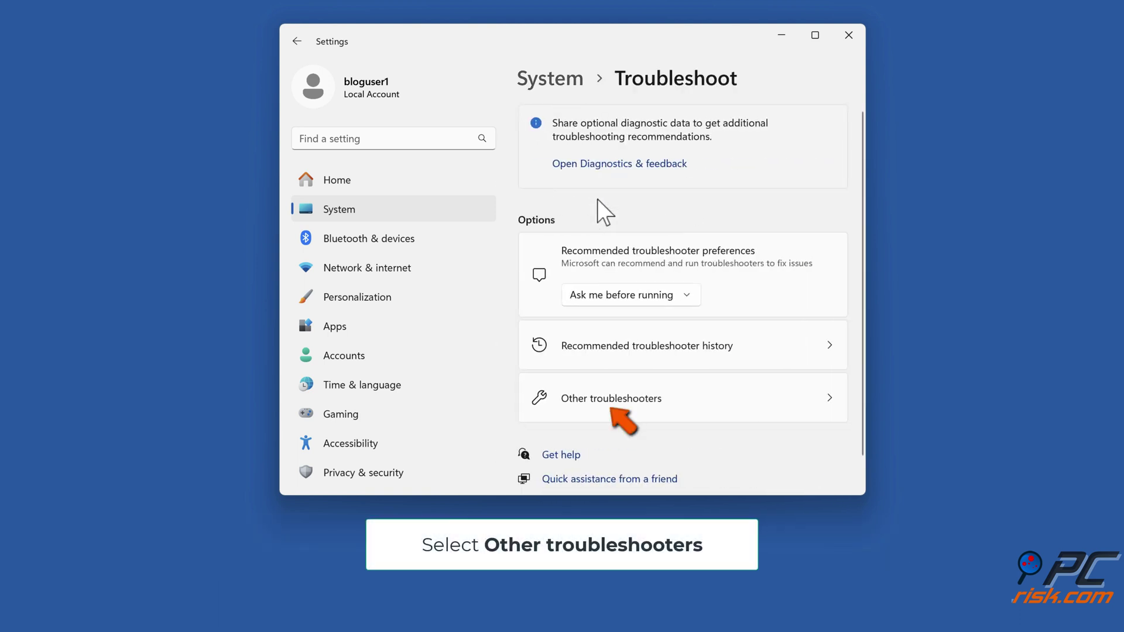
click(612, 408)
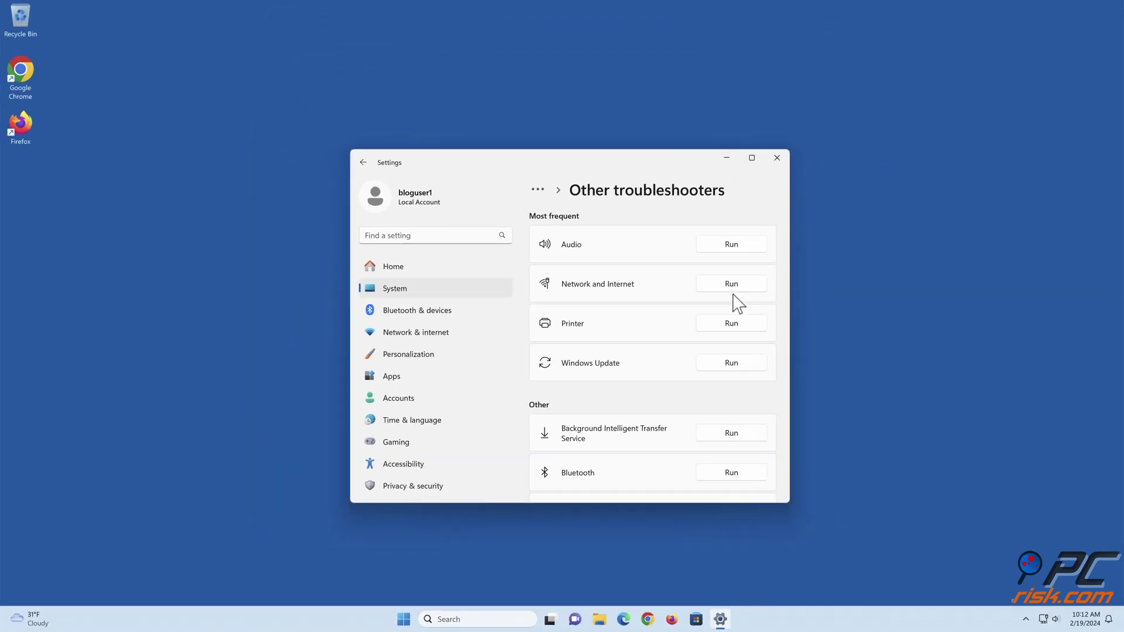
click(776, 159)
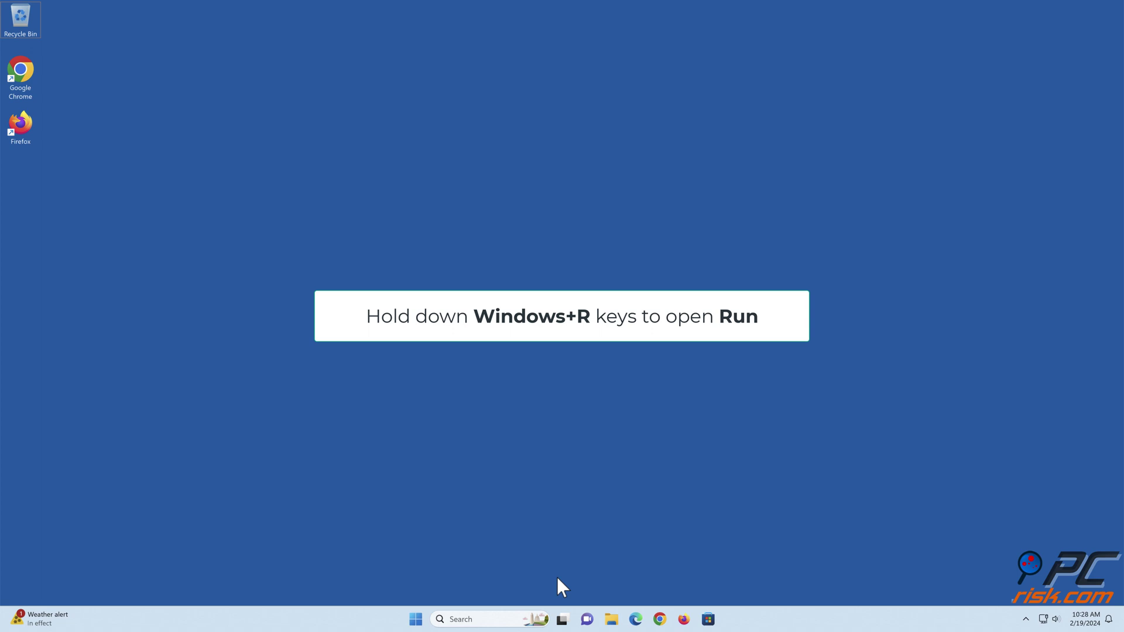
- Run ncpa.cpl to bring up Network Connections with the Ethernet and Wi-Fi adapters
key(super+r)
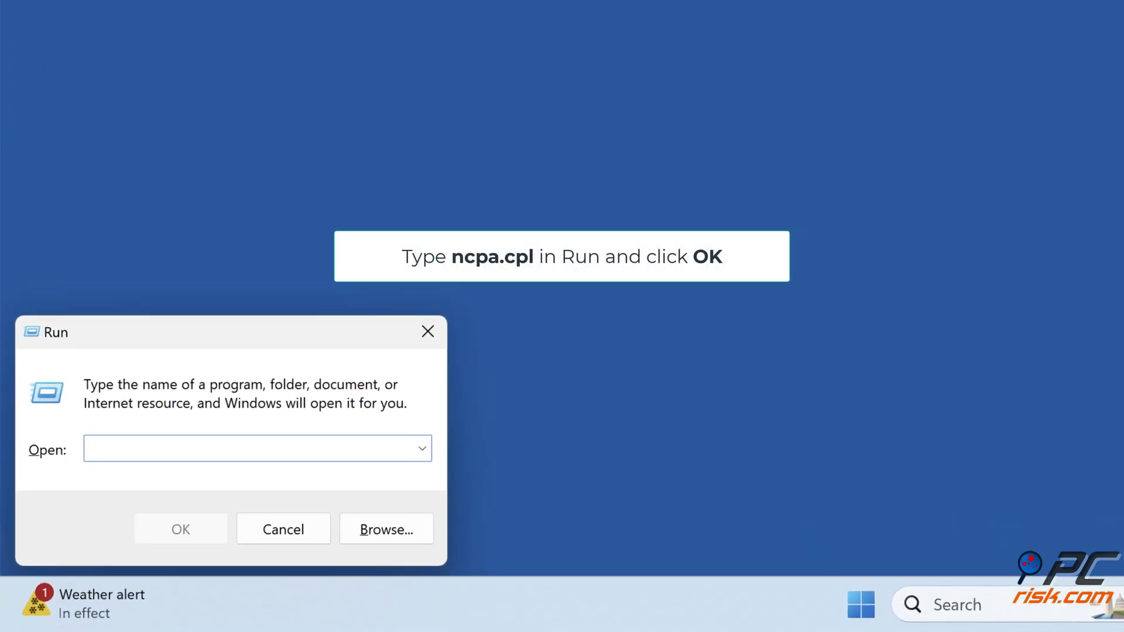
text(ncpa.cpl)
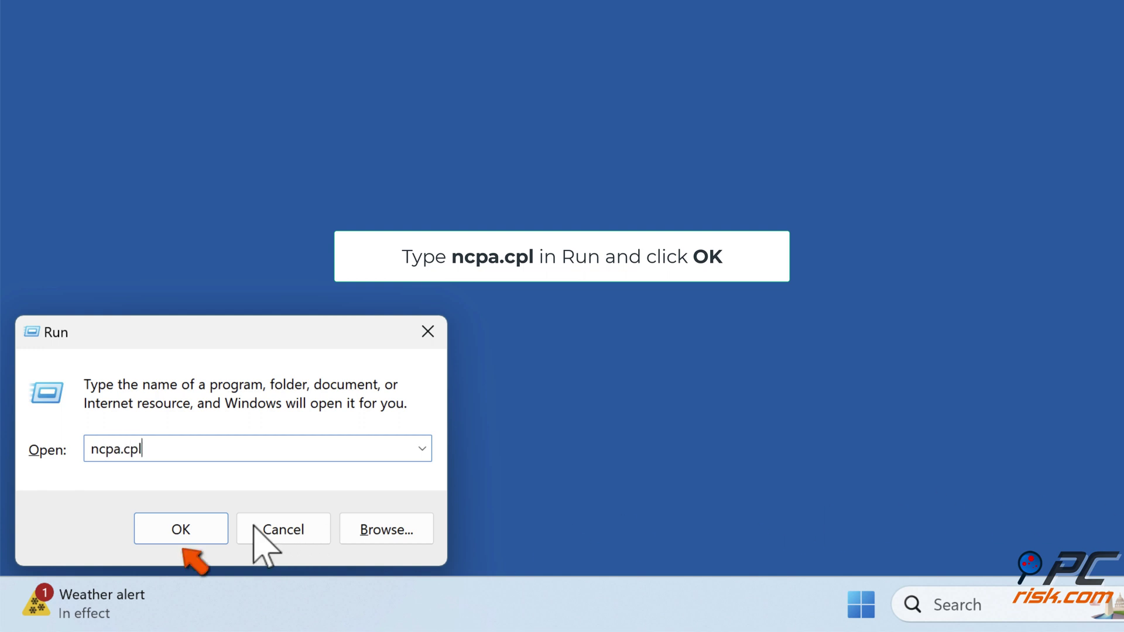
click(185, 540)
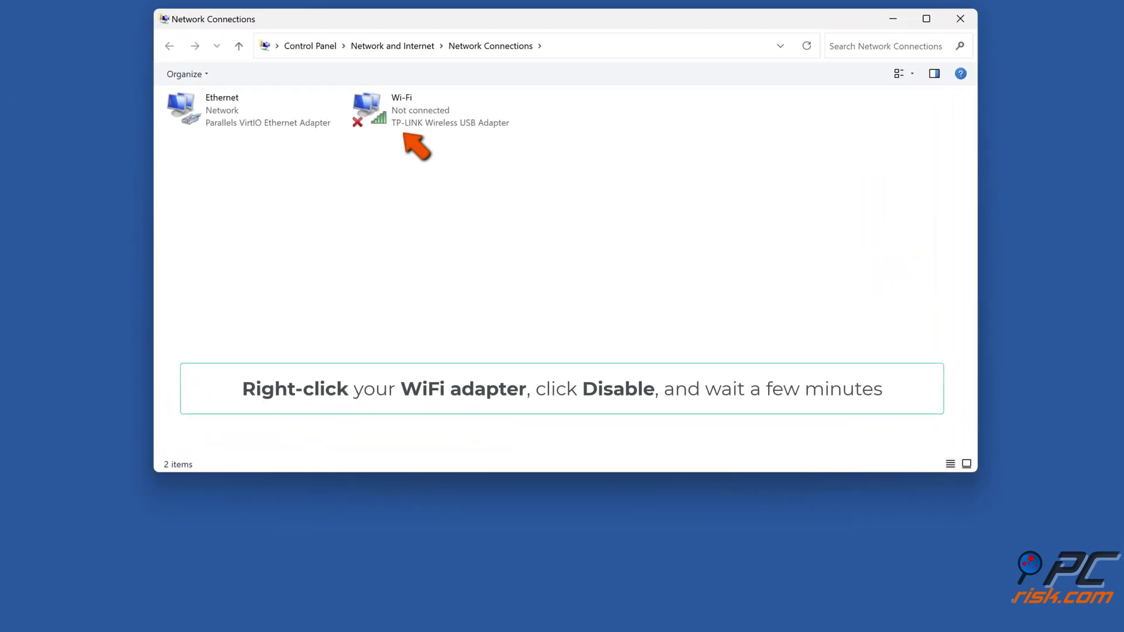
- Disable the Wi-Fi adapter and then enable it again
right_click(409, 124)
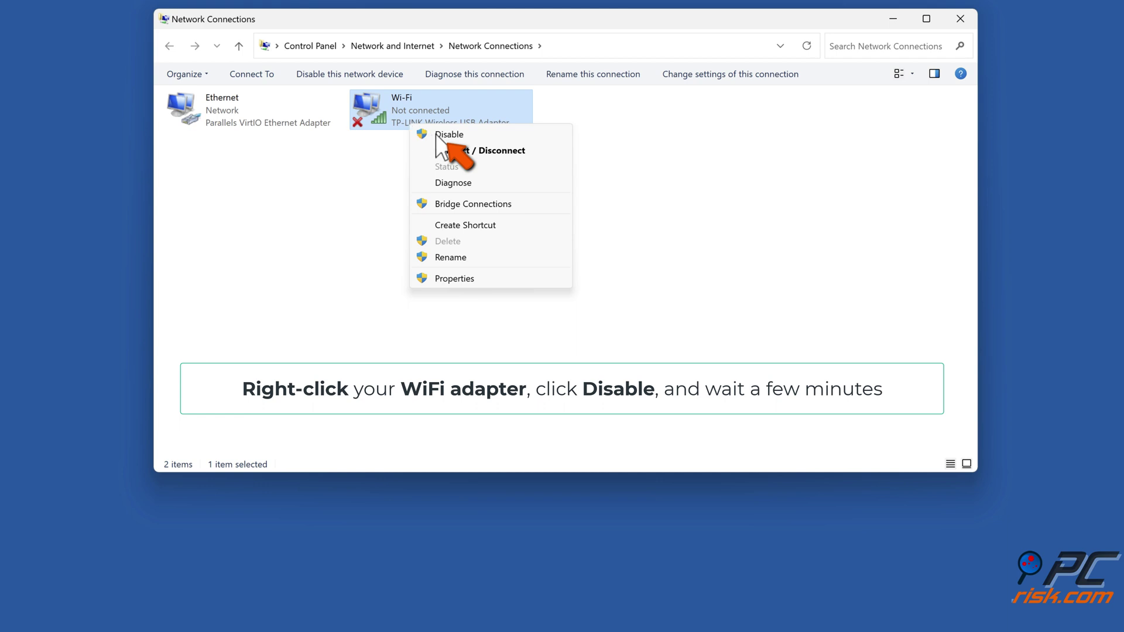
click(451, 138)
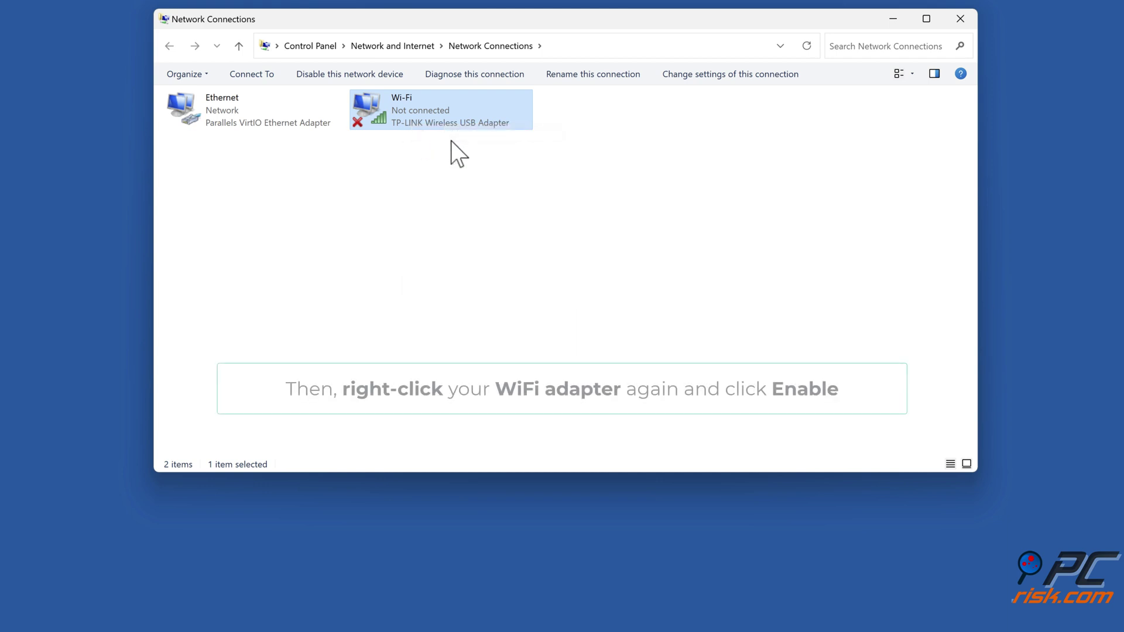
right_click(412, 124)
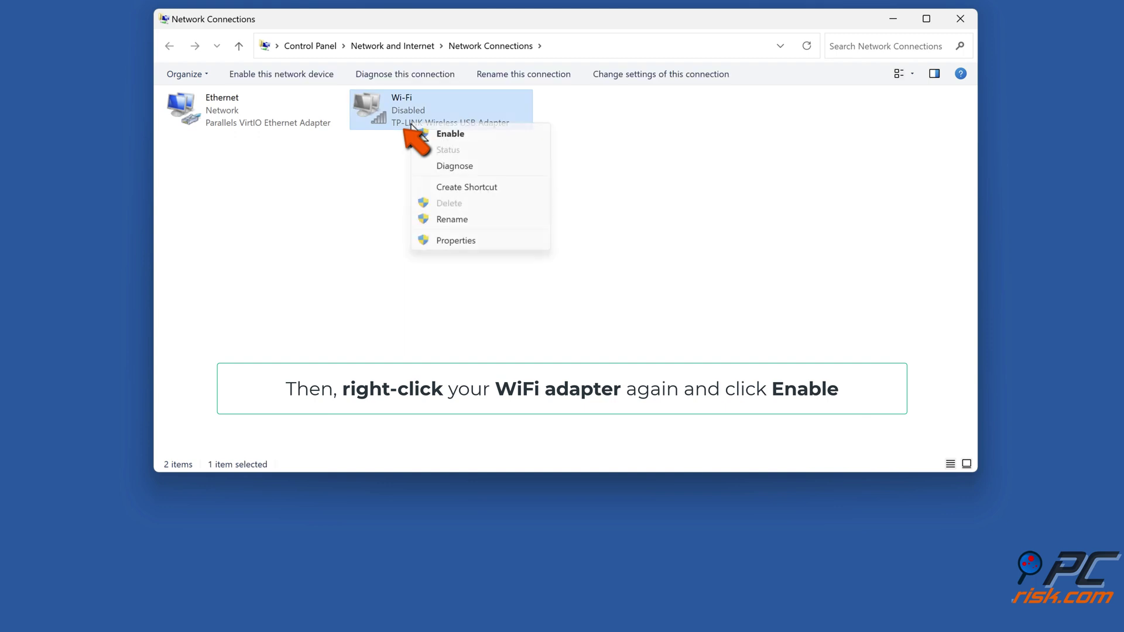
click(451, 136)
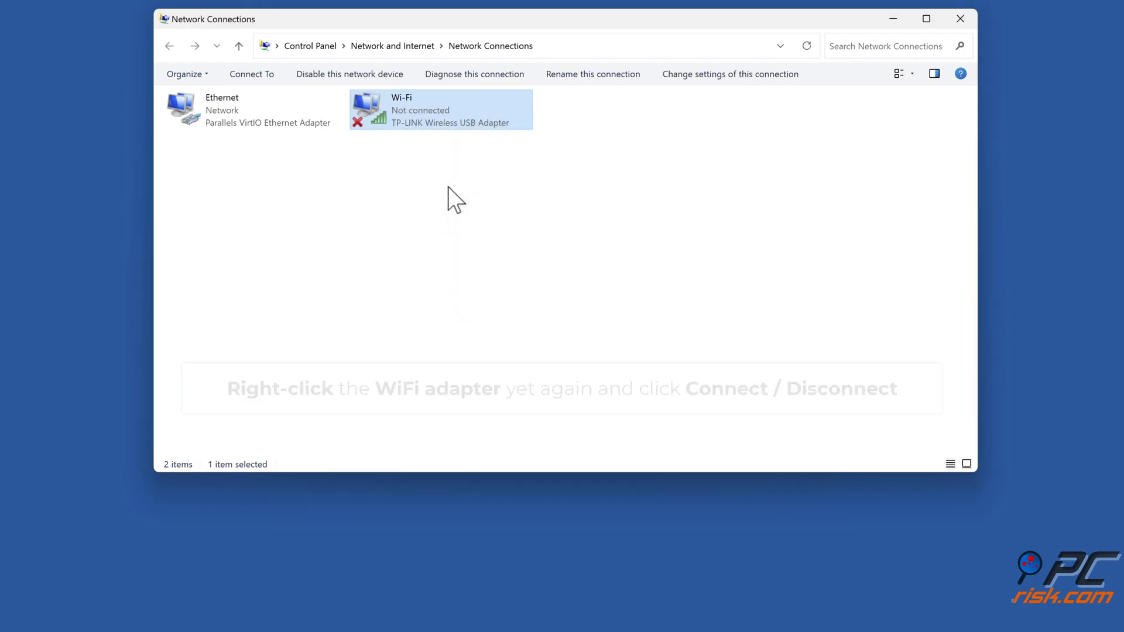
- Use the Wi-Fi adapter's Connect / Disconnect action to show available networks
click(448, 187)
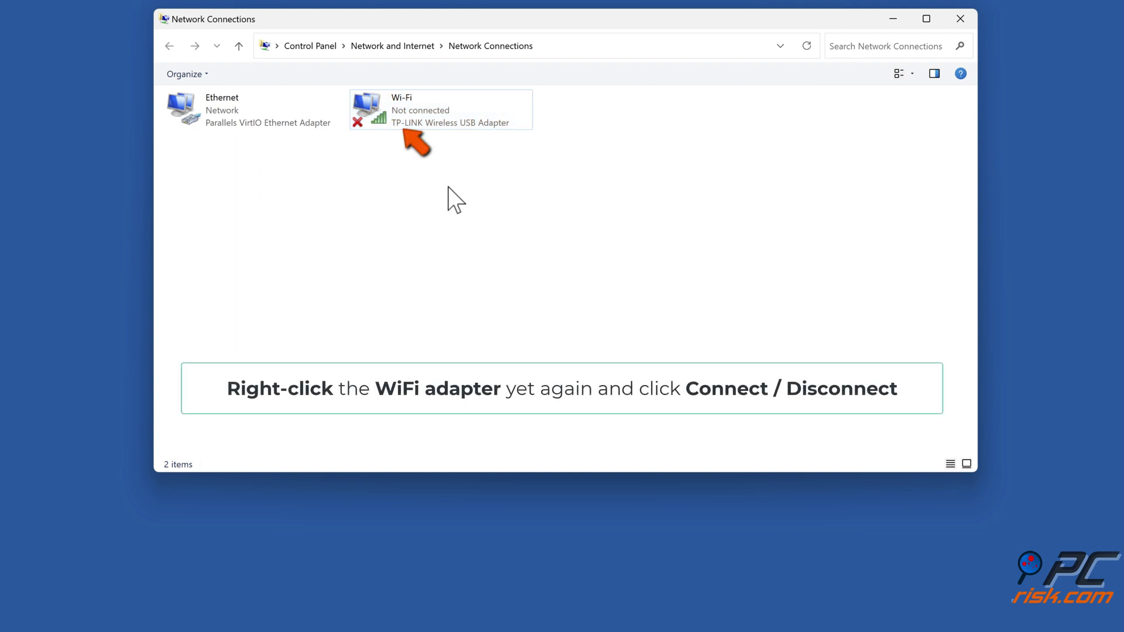
right_click(425, 125)
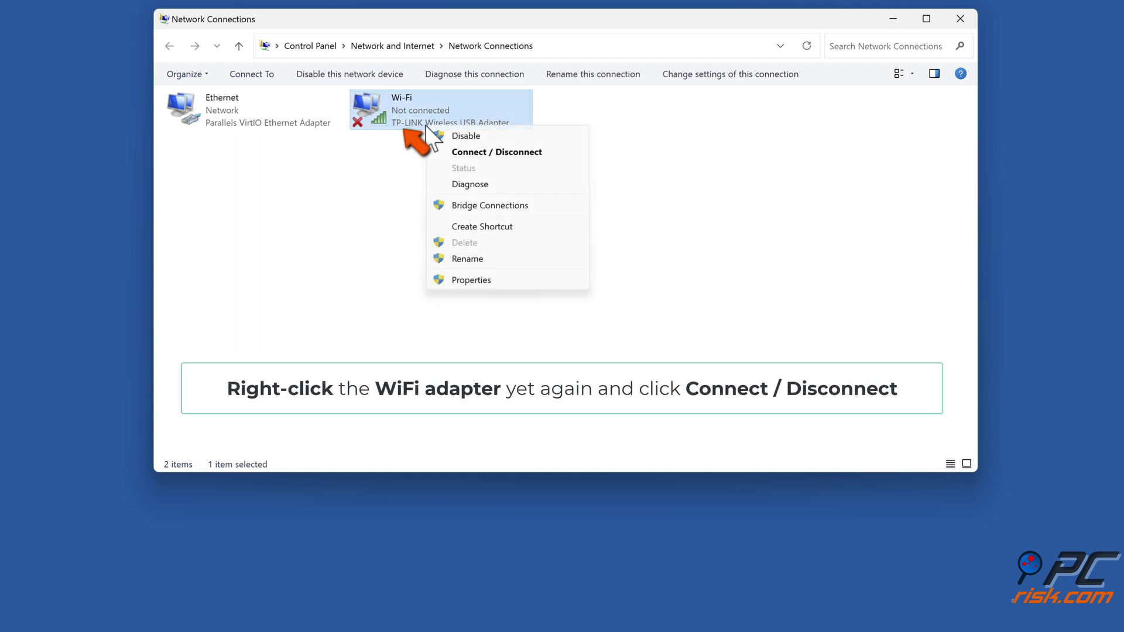
click(486, 153)
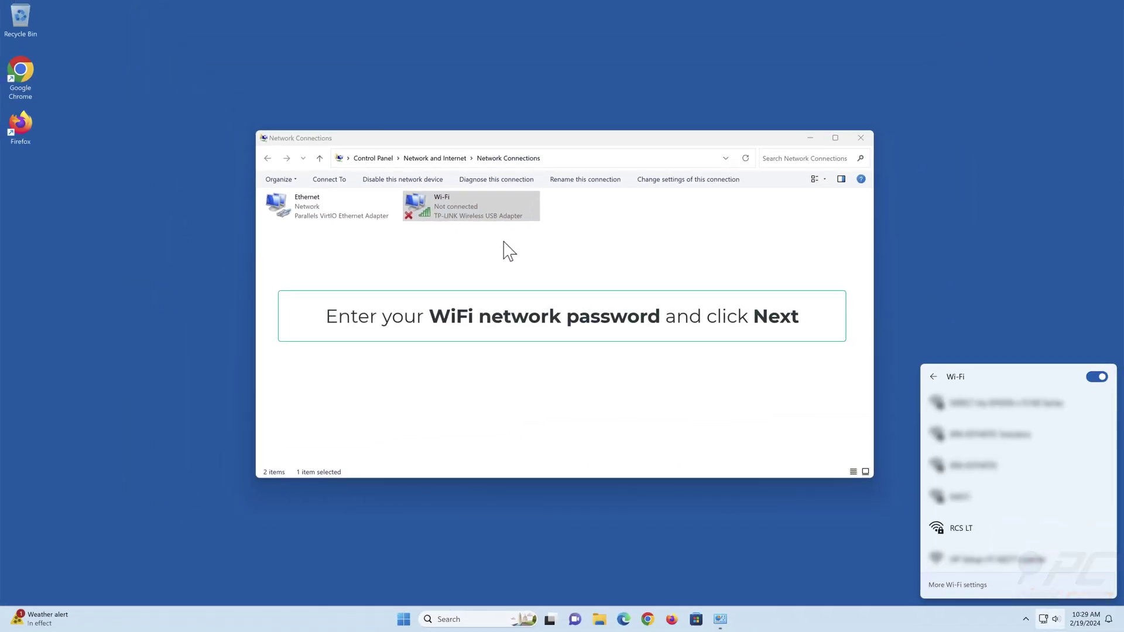
- Join the RCS LT network with its security key, then close the flyout and Network Connections
click(962, 533)
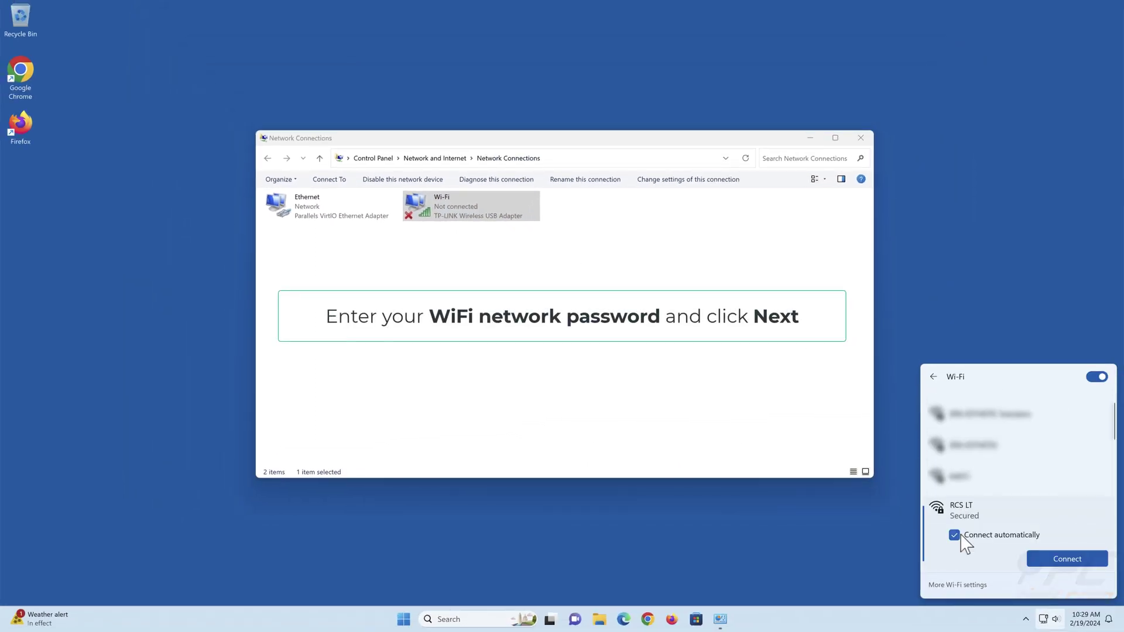
click(1074, 561)
text(•••••)
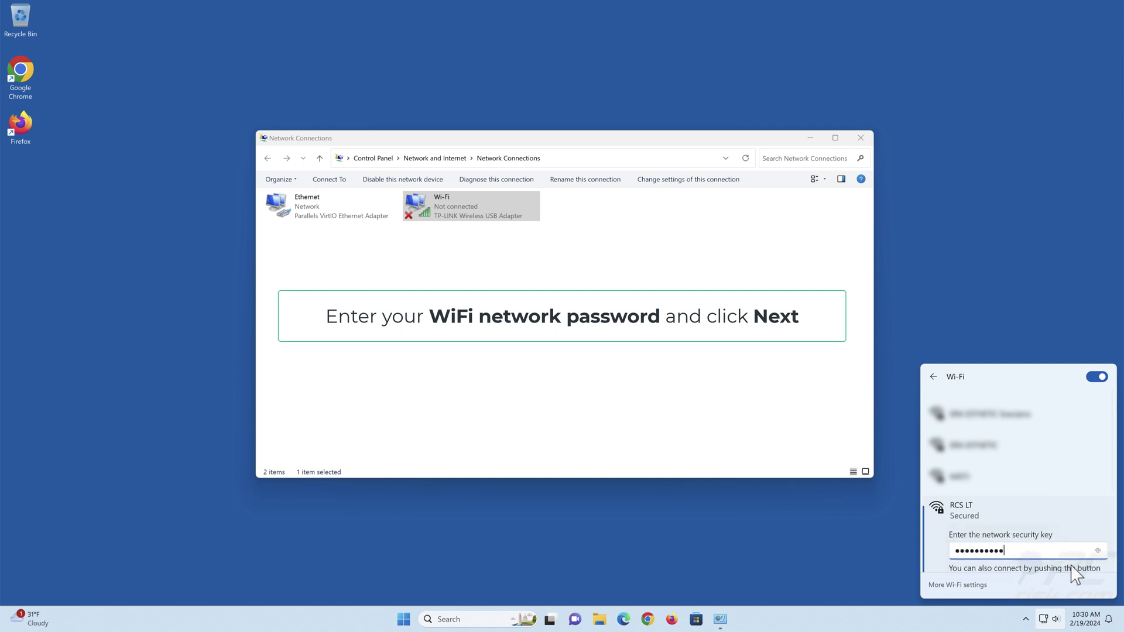
scroll(1066, 547, down, 2)
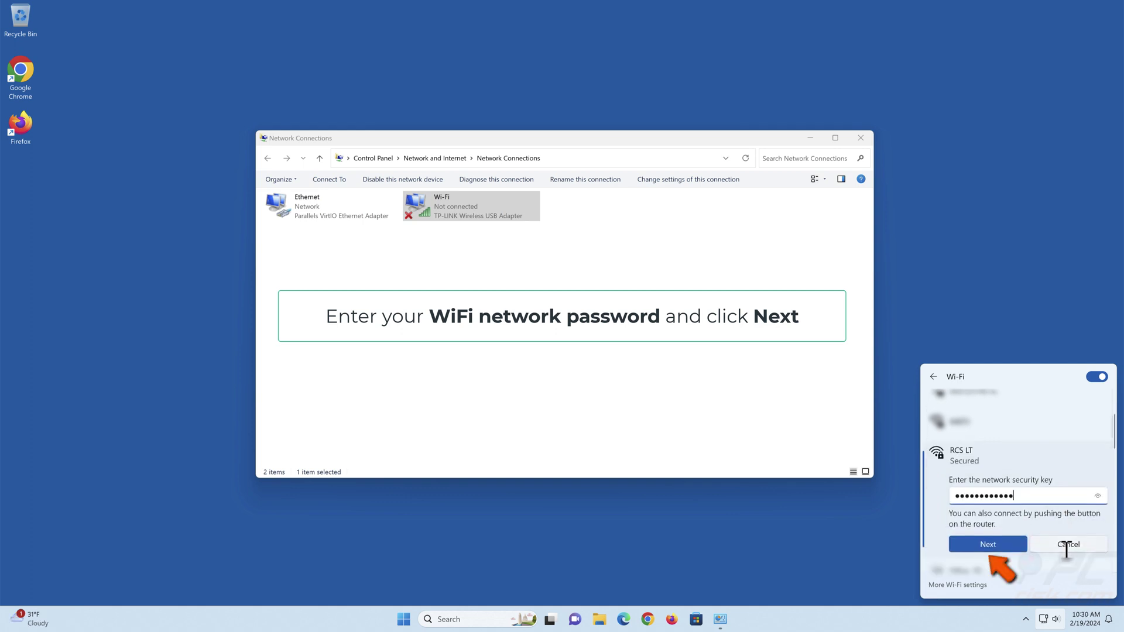
click(986, 546)
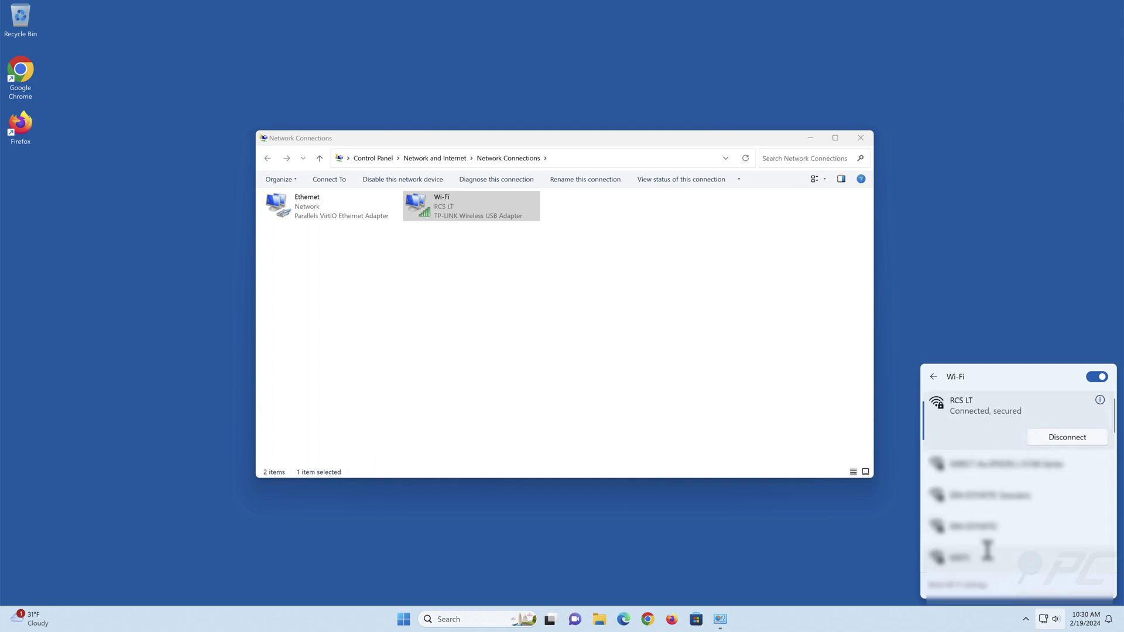
click(897, 543)
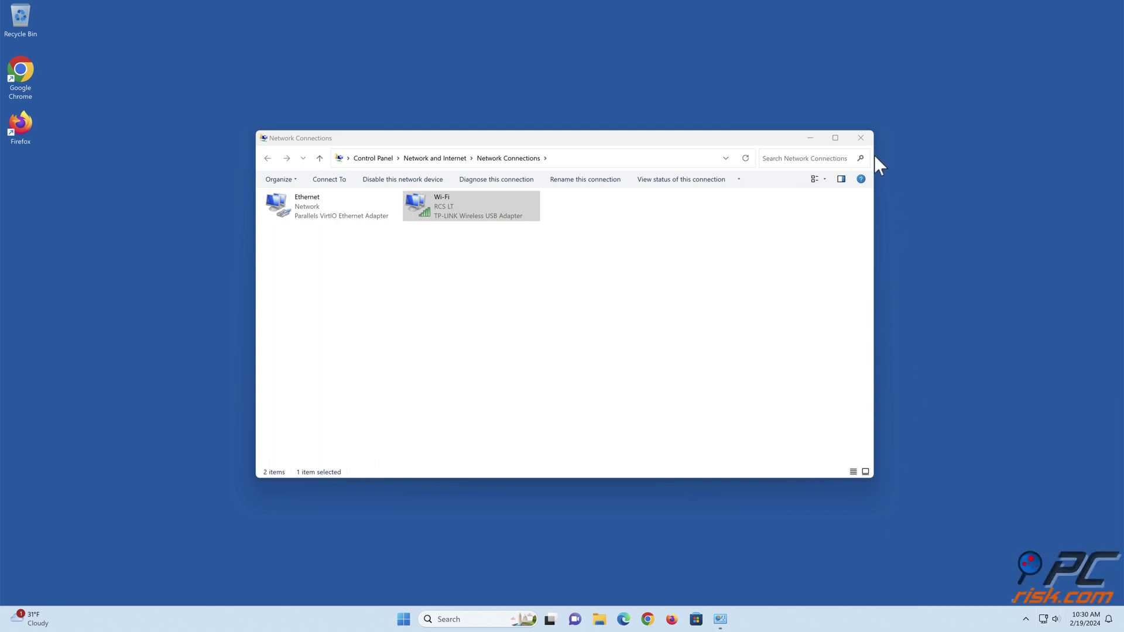
click(860, 137)
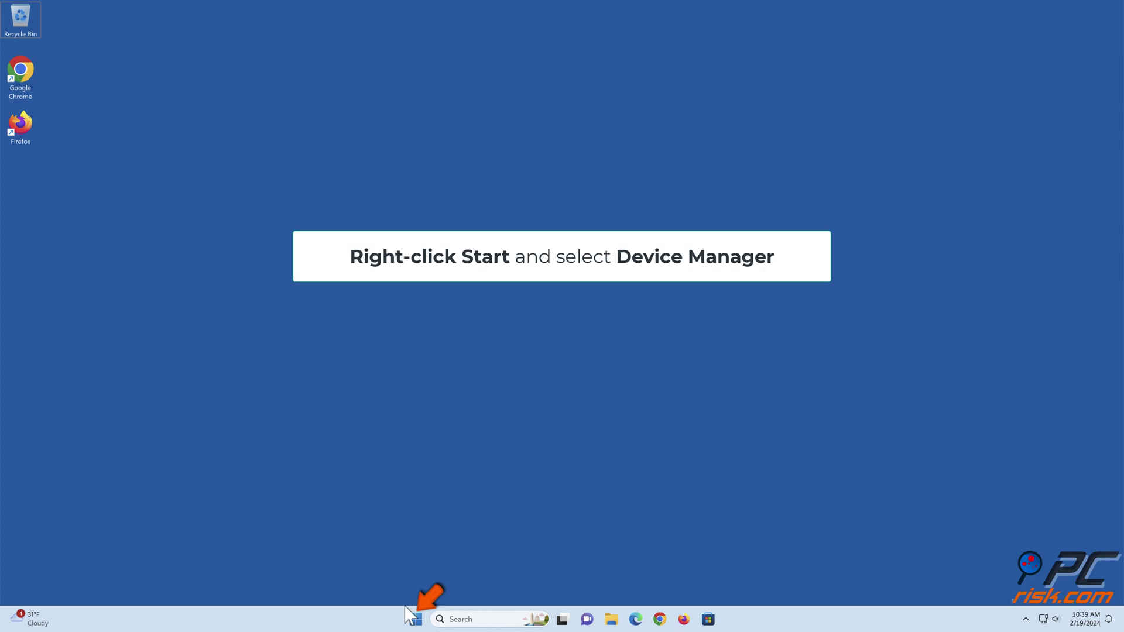
- In Device Manager, expand Network adapters and start Update driver for the TP-LINK Wireless USB Adapter
right_click(414, 617)
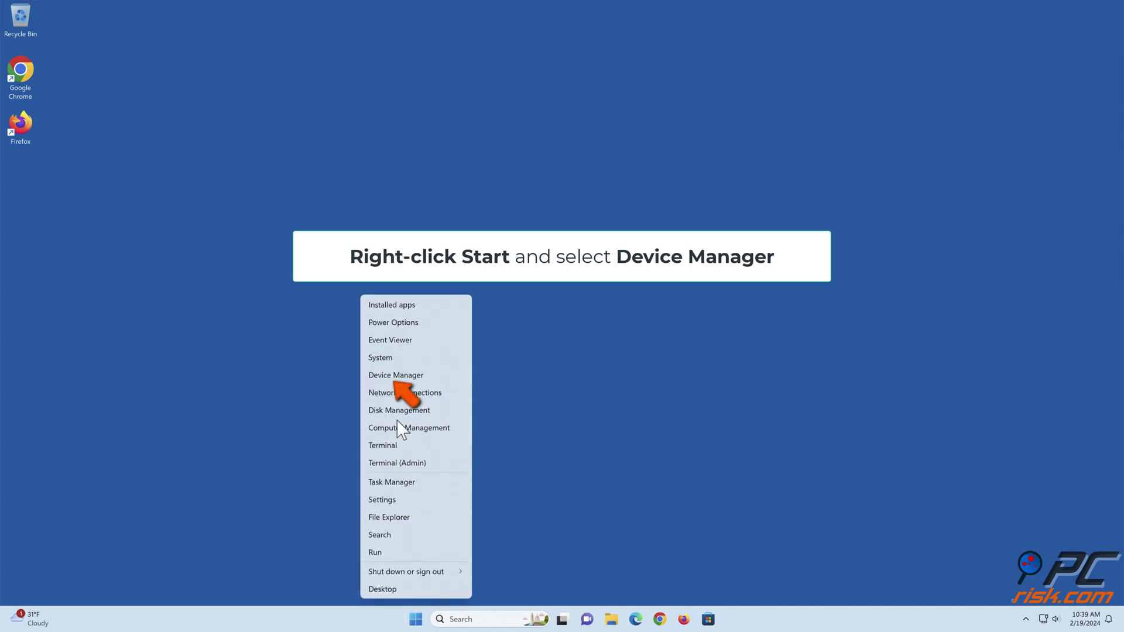
click(396, 377)
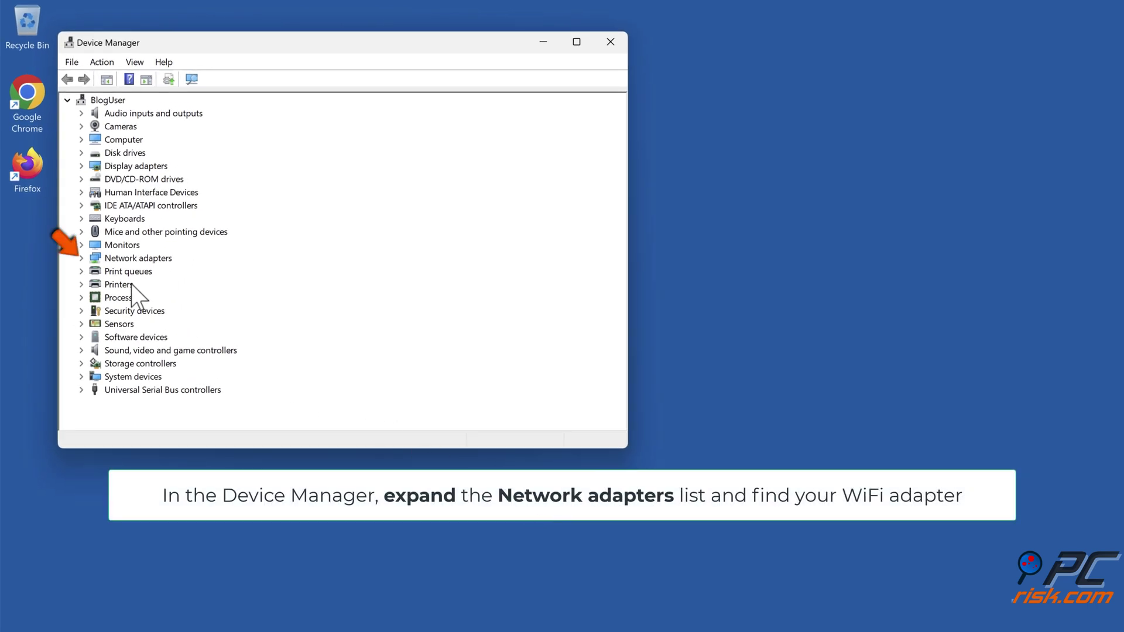
click(81, 258)
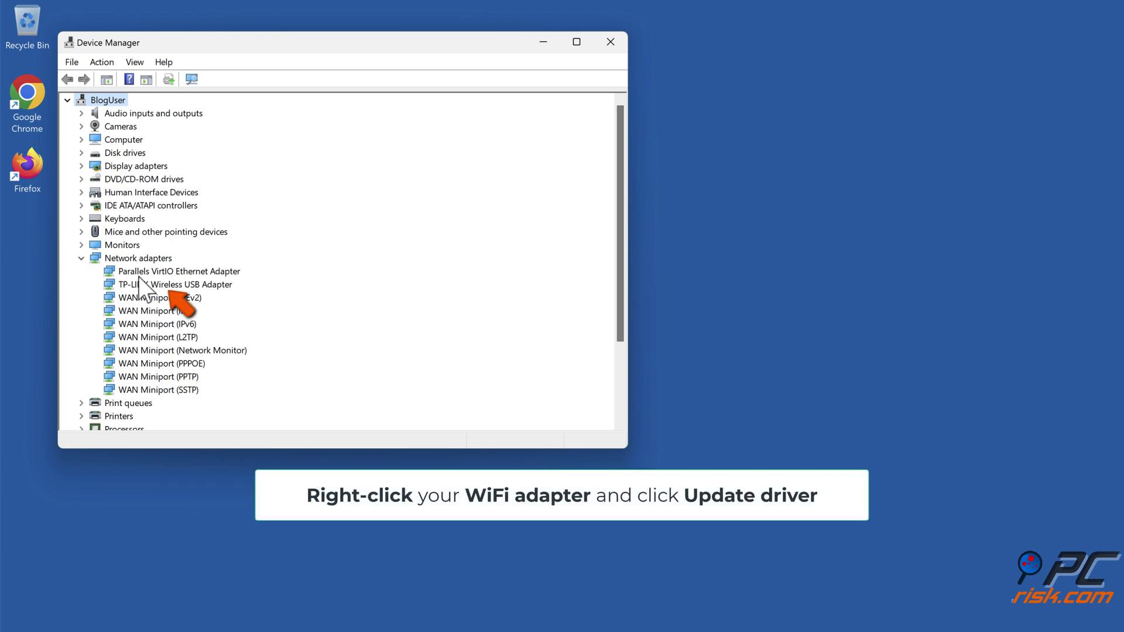
right_click(172, 289)
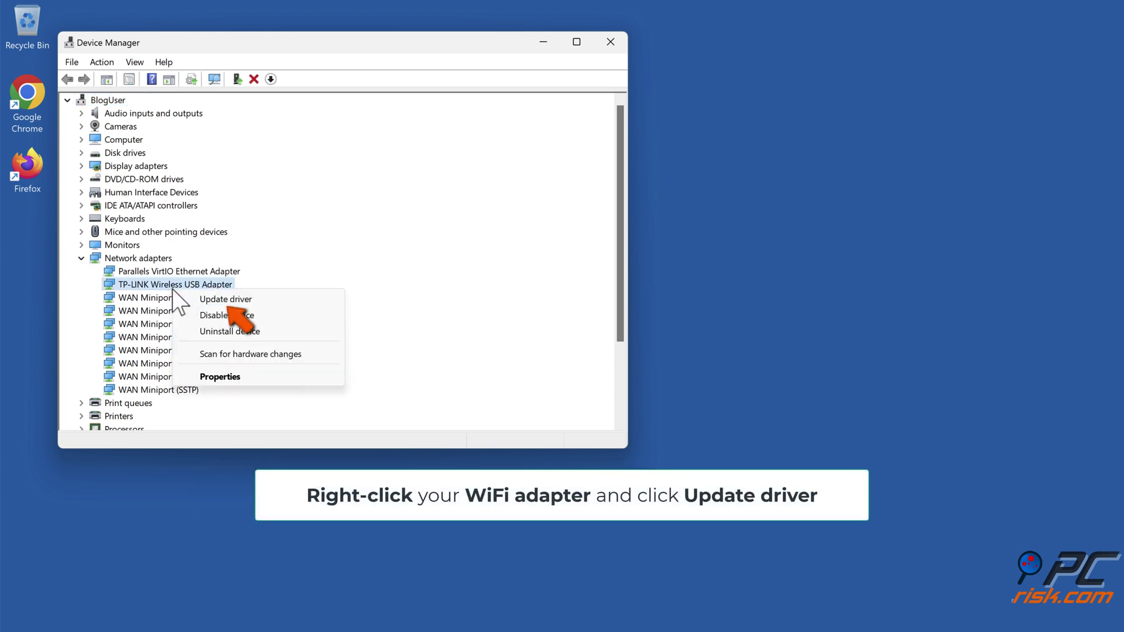
click(225, 299)
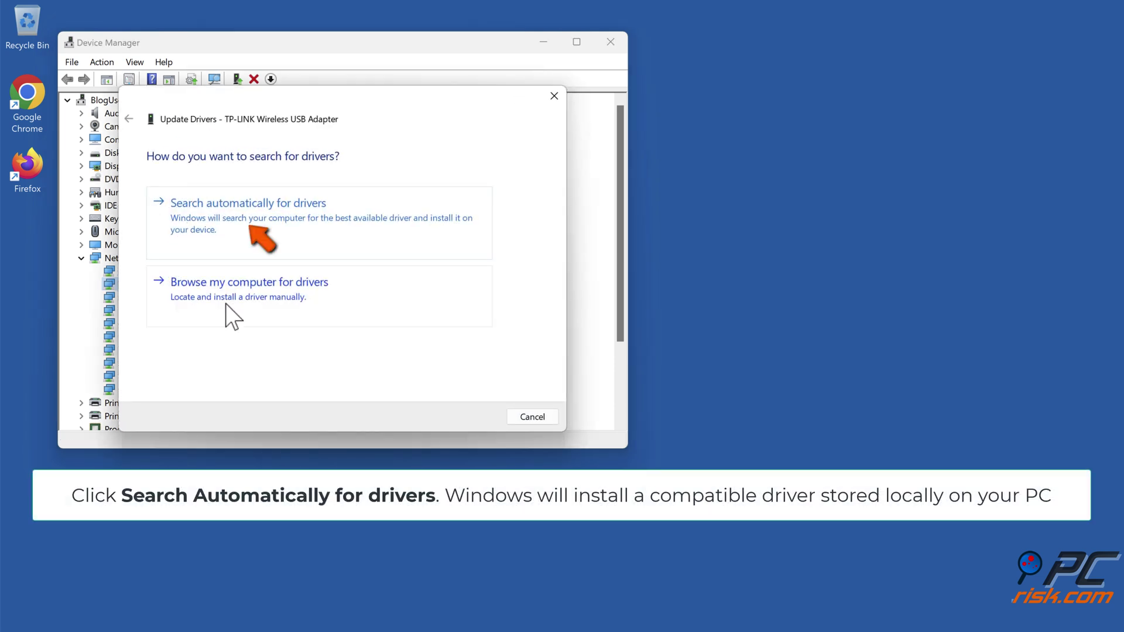
- Install the TP-LINK Wireless USB Adapter driver from the local driver list, then dismiss the Code 10 error
click(252, 234)
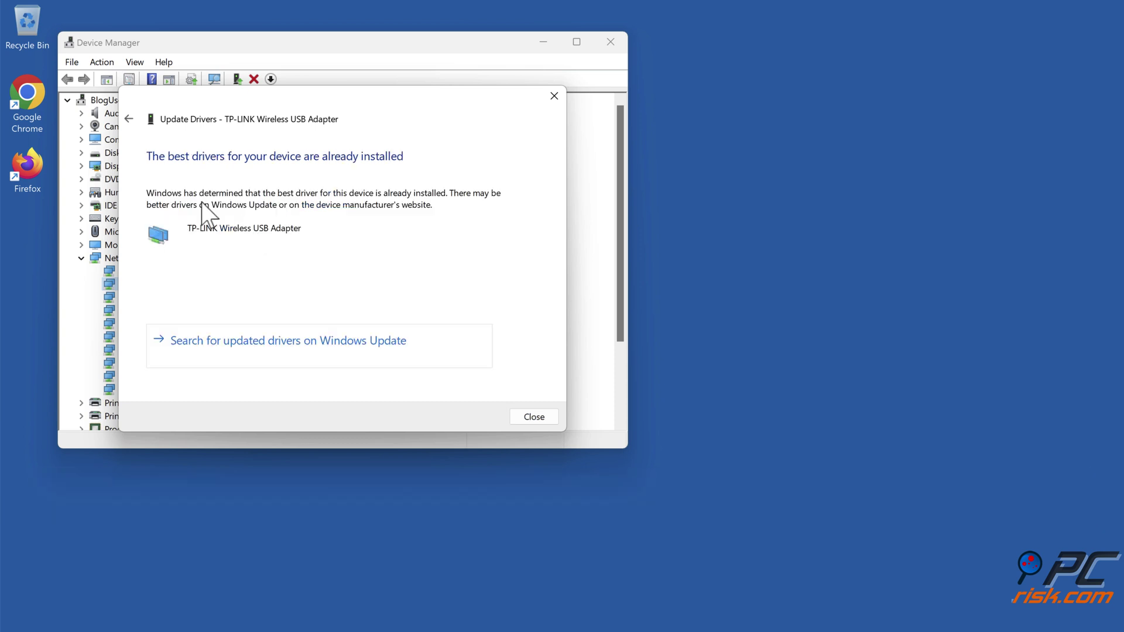
click(128, 119)
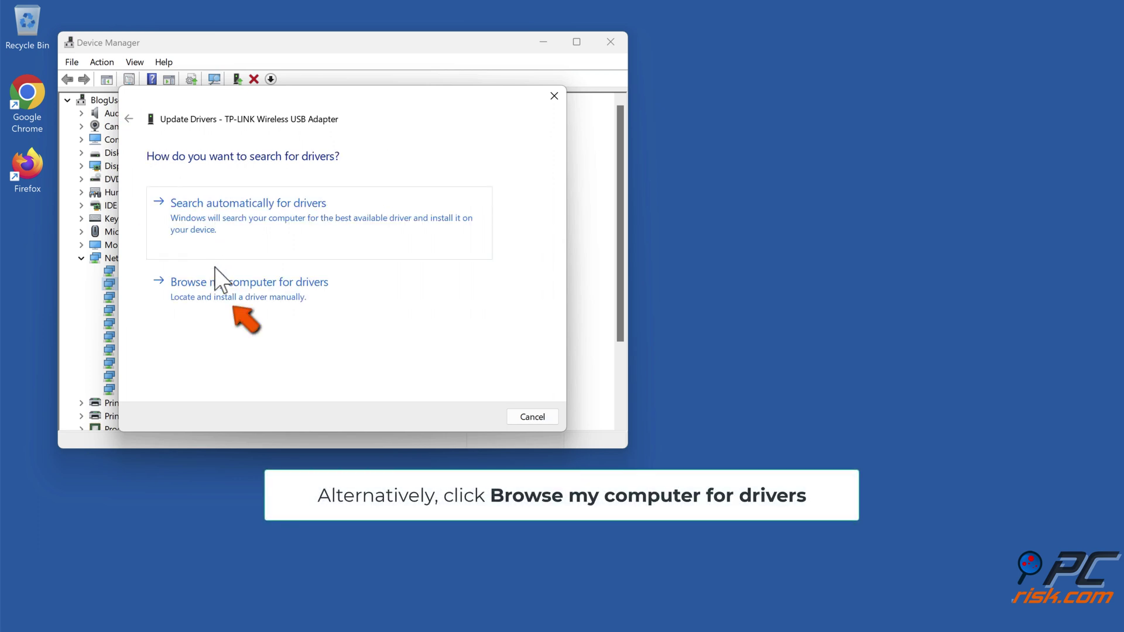
click(240, 305)
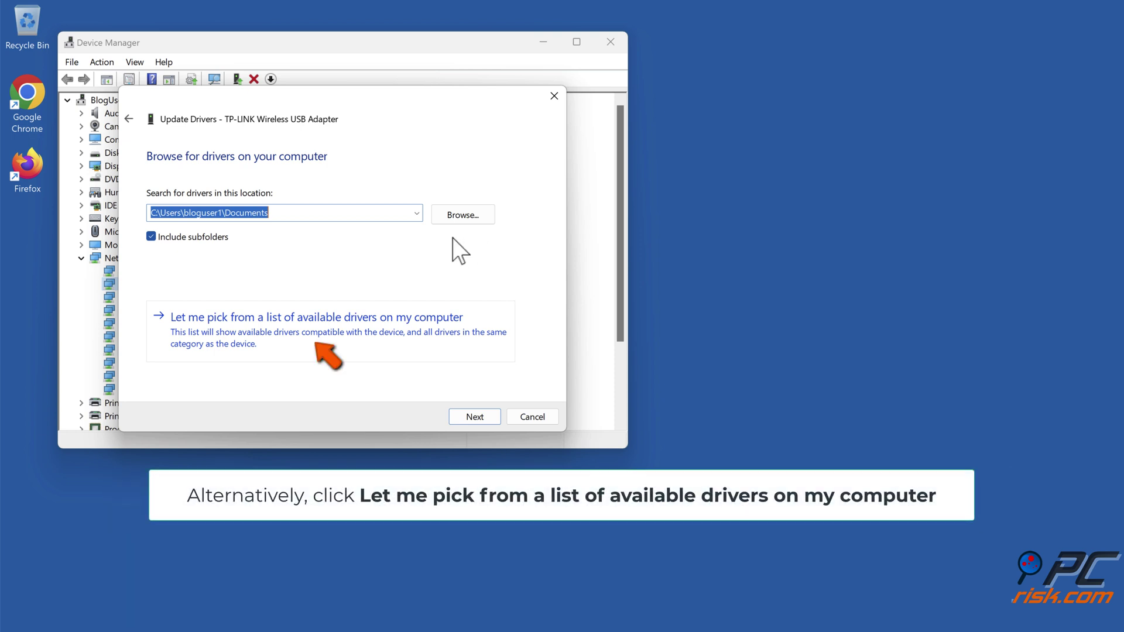
click(306, 341)
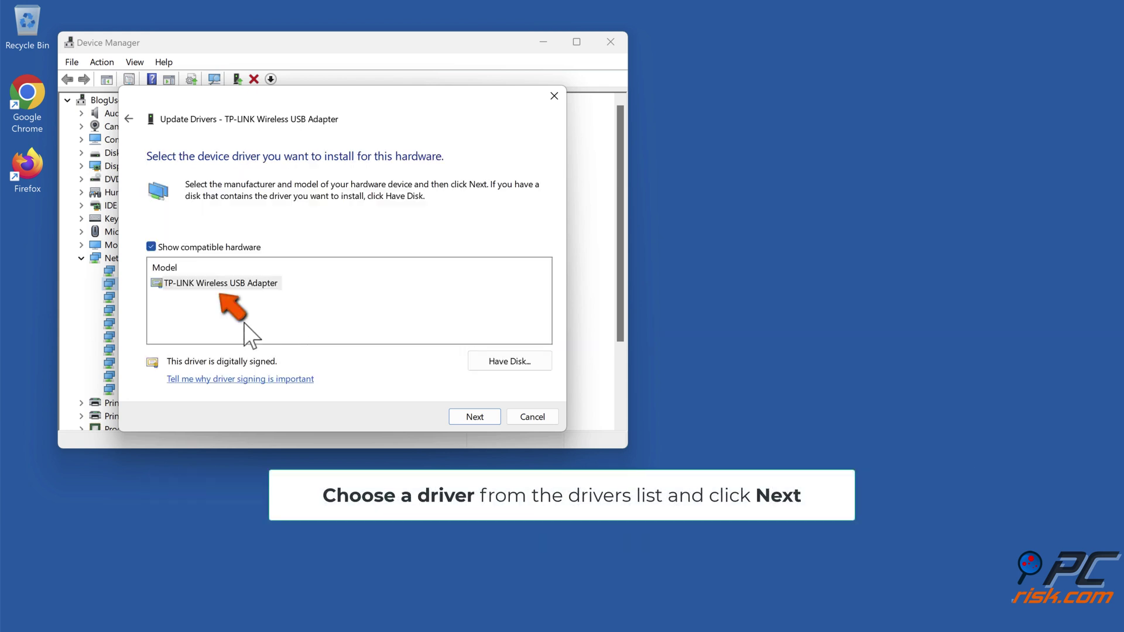
click(216, 286)
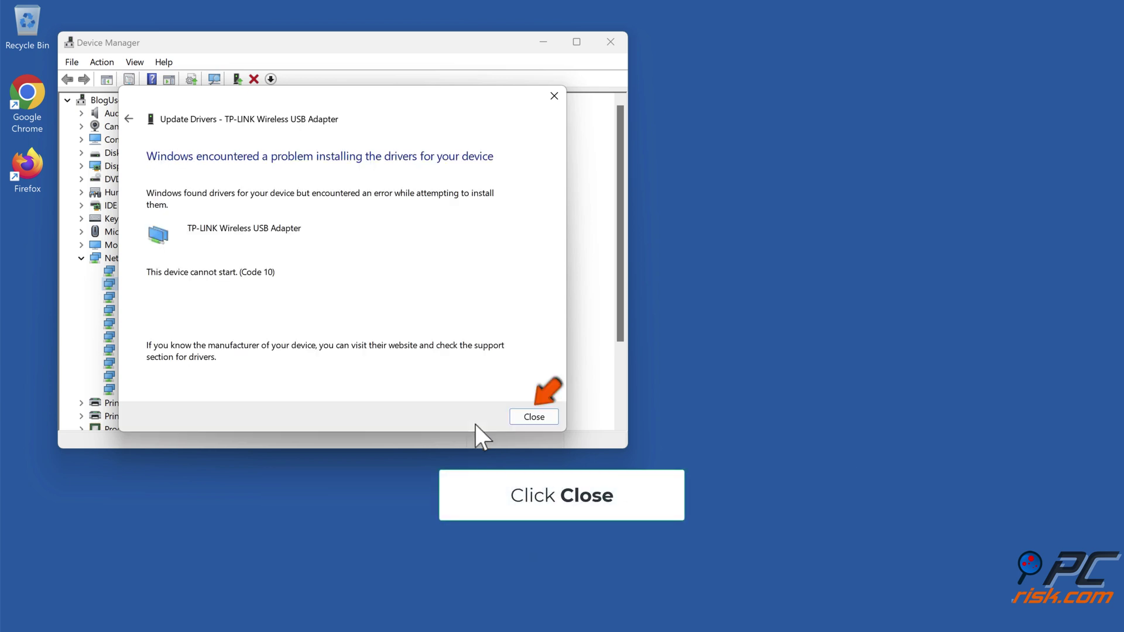
click(531, 417)
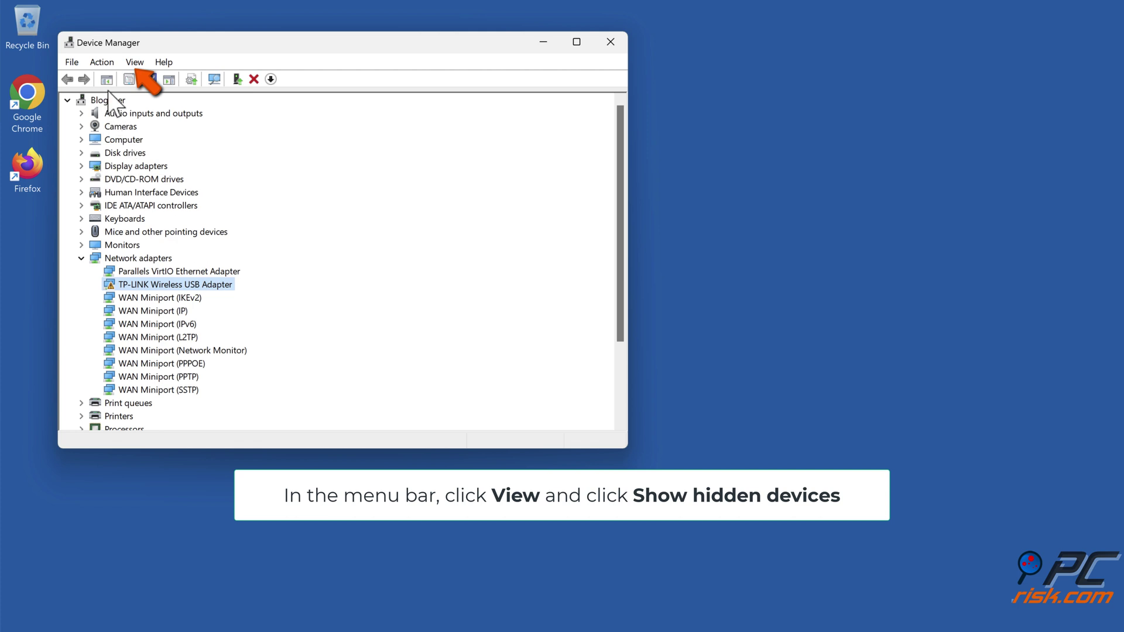
- Show hidden devices and scan for hardware changes in Device Manager
click(135, 62)
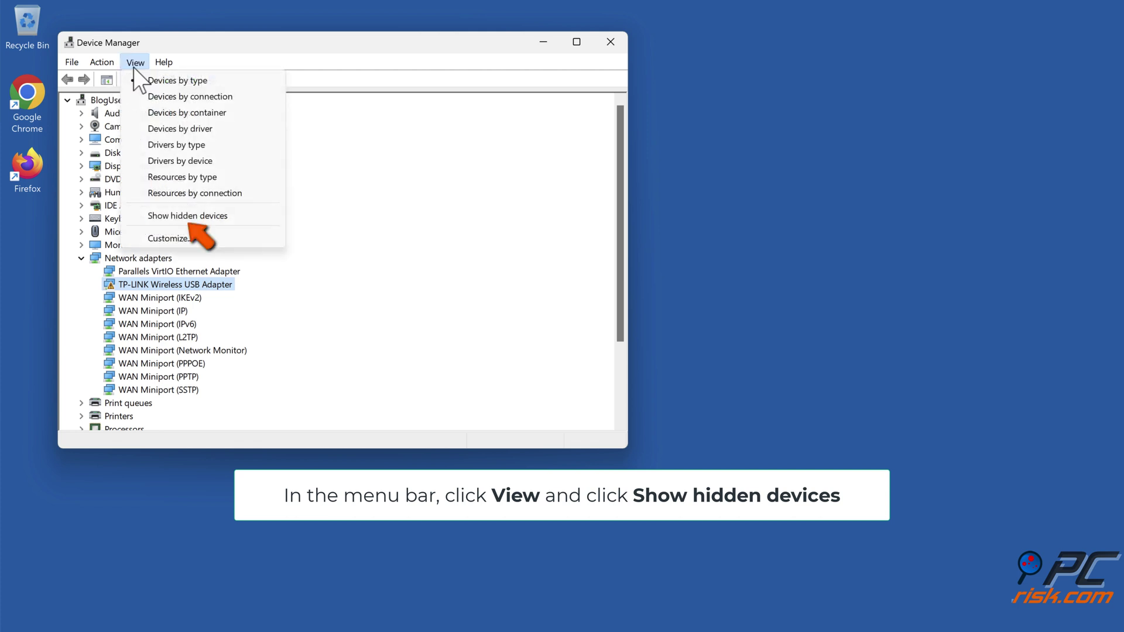
click(186, 218)
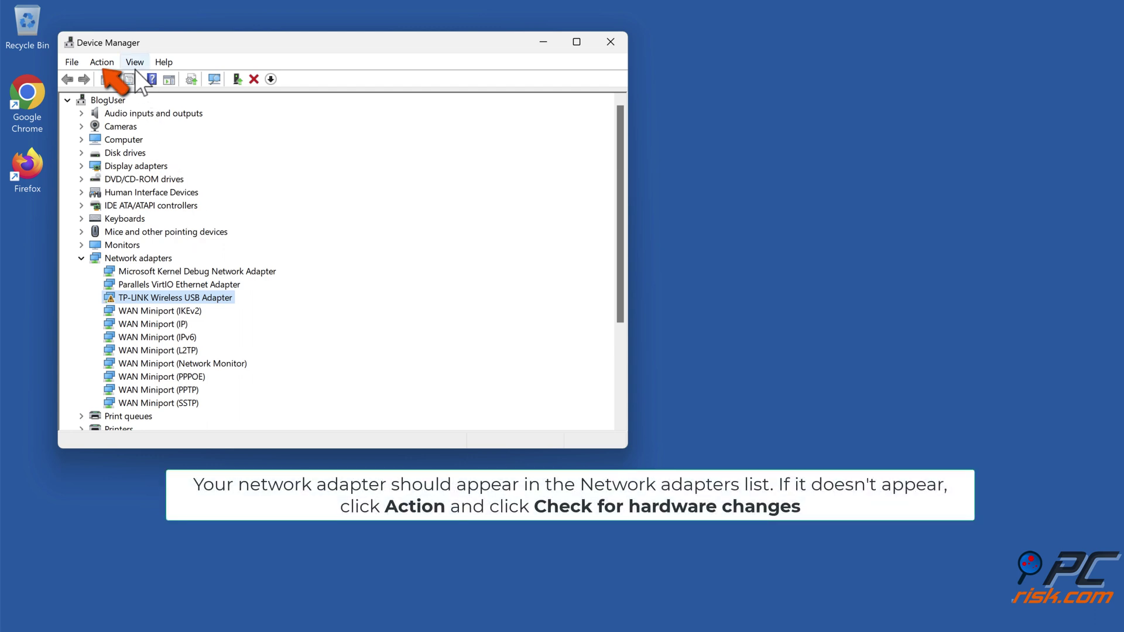
click(101, 63)
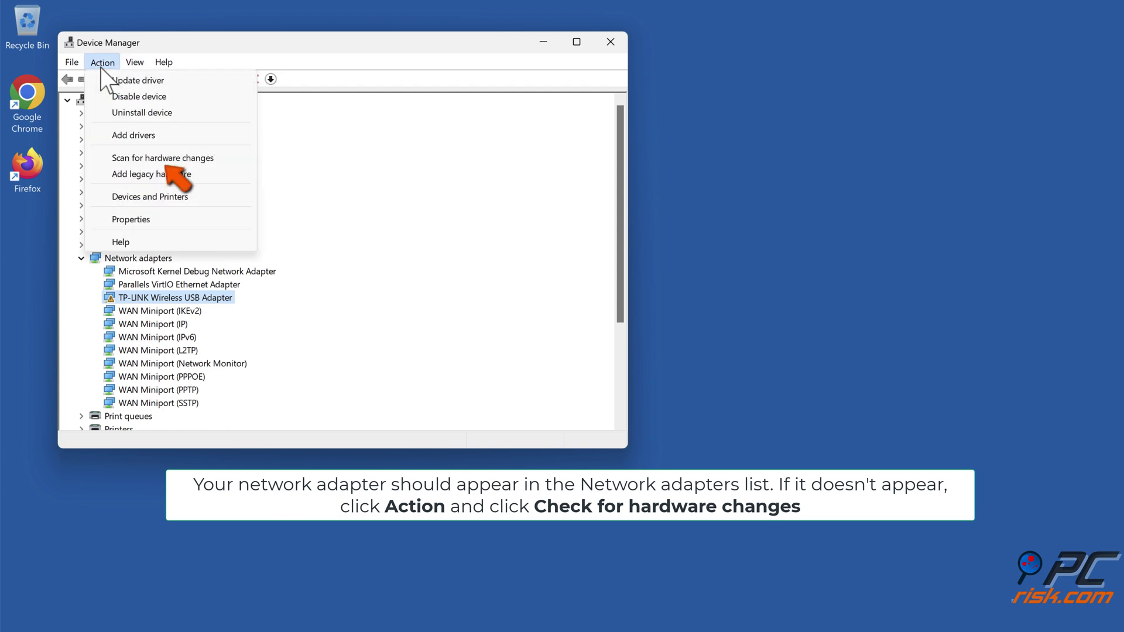
click(165, 161)
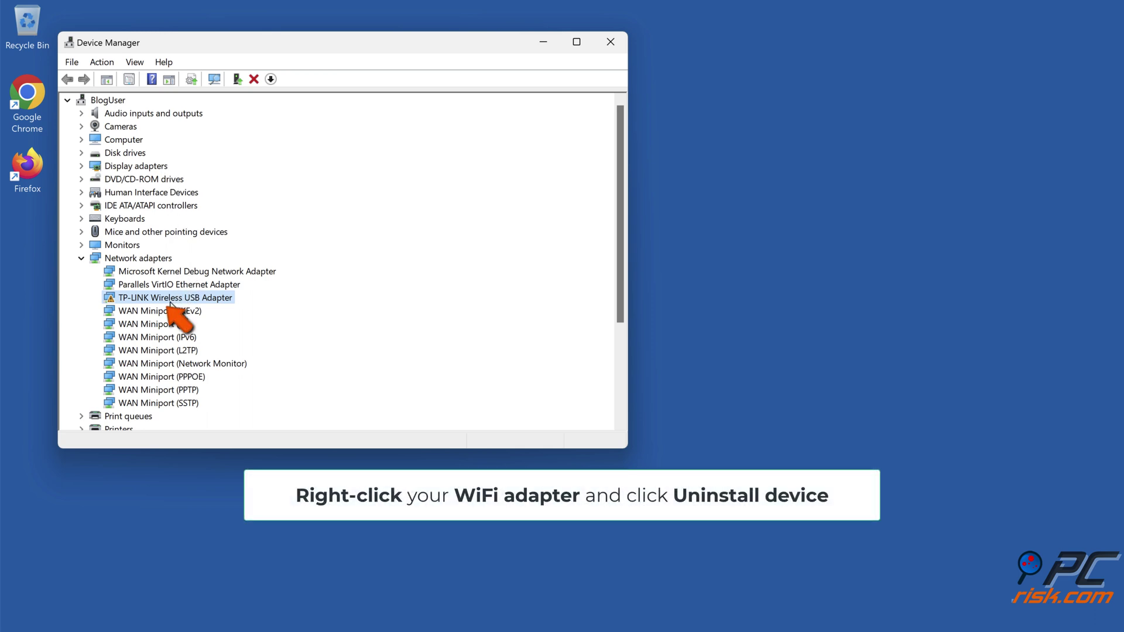
- Uninstall the TP-LINK Wireless USB Adapter together with its driver
right_click(170, 302)
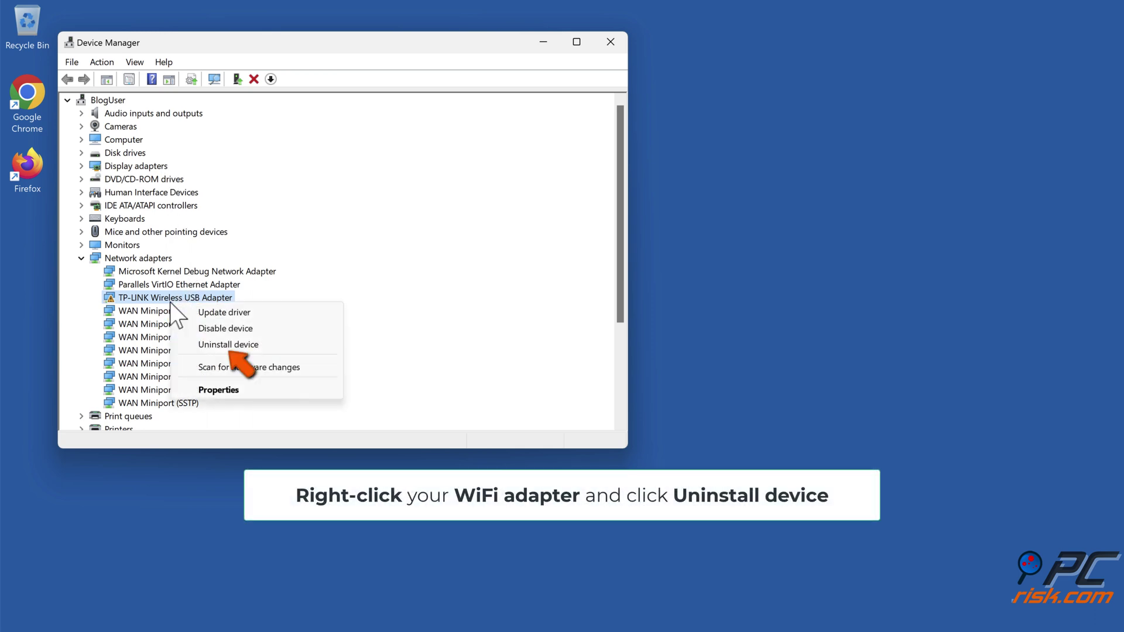
click(230, 349)
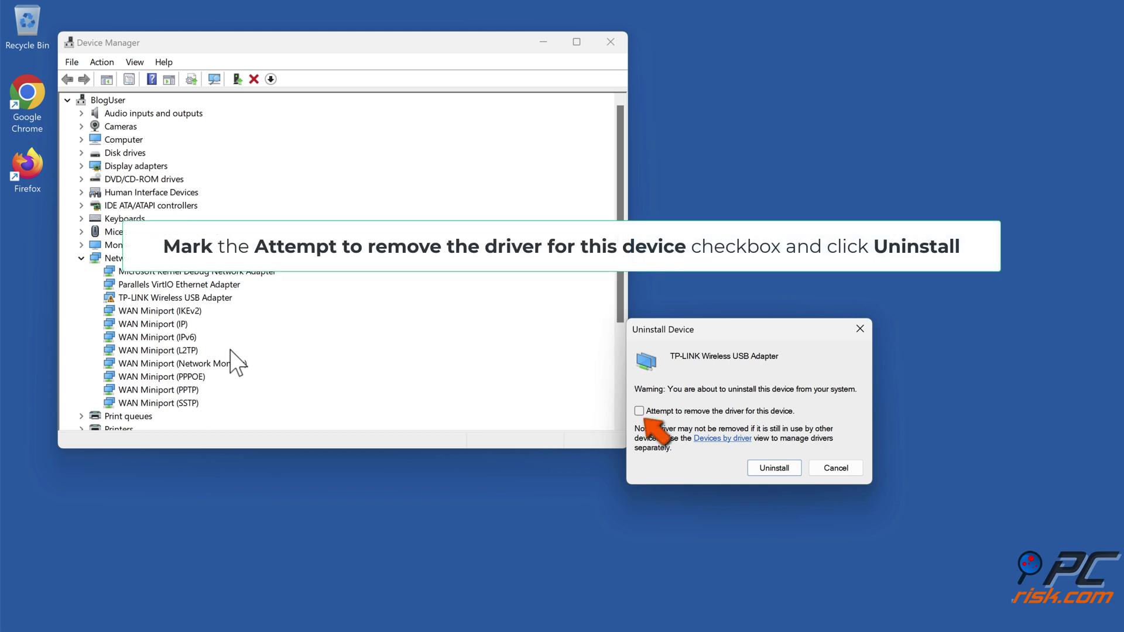
click(640, 412)
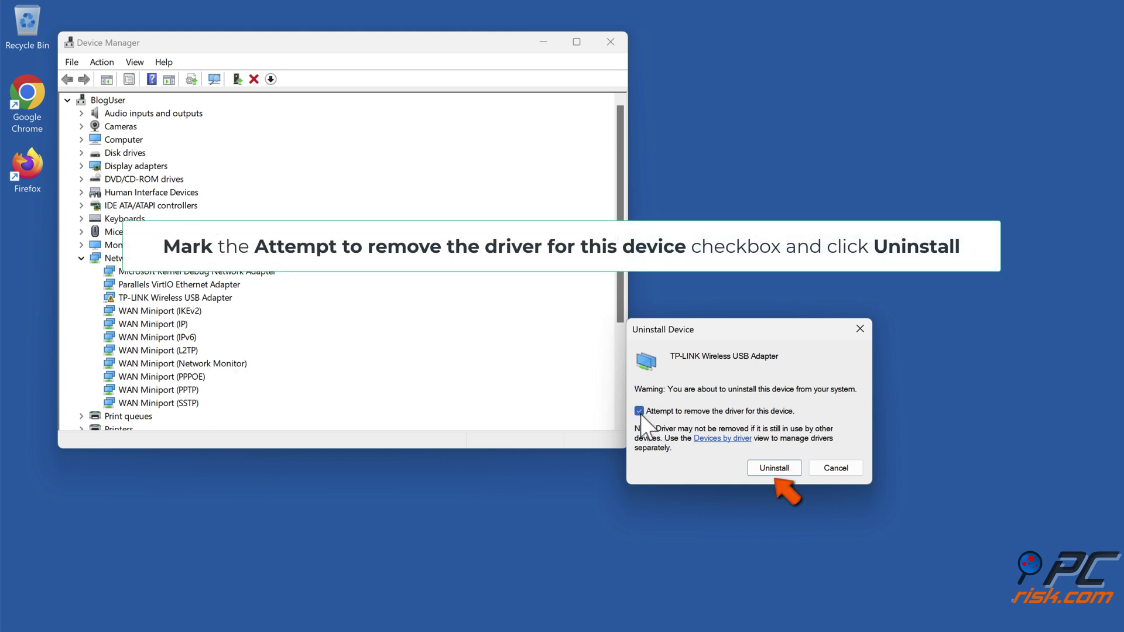
click(773, 468)
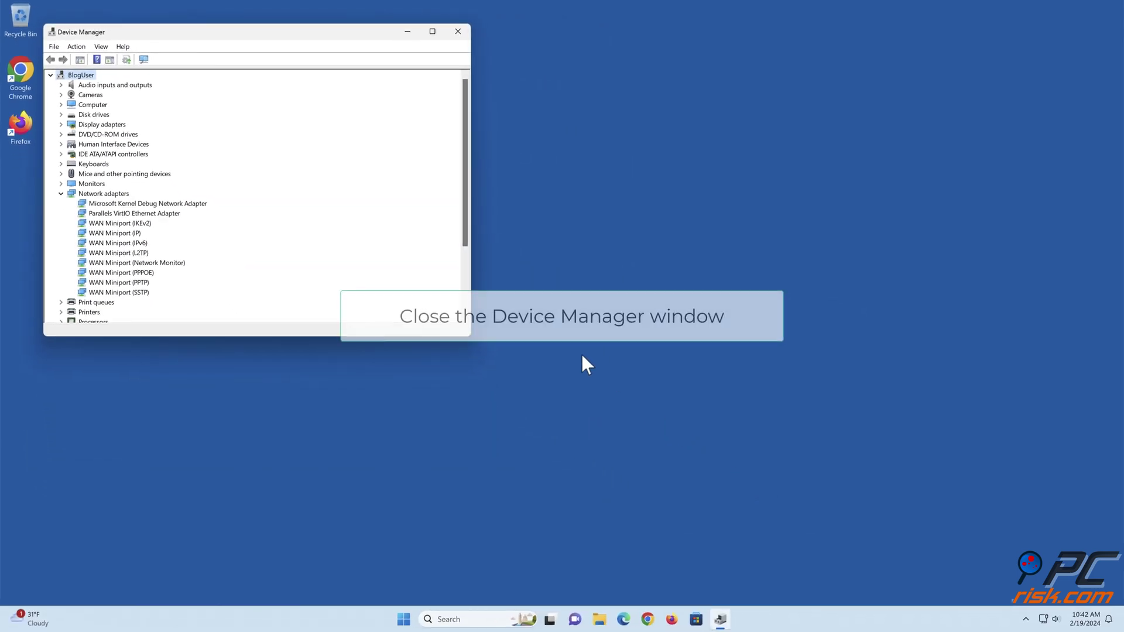
- Close Device Manager and run shutdown /s /f /t 0 from an administrator Command Prompt
click(457, 35)
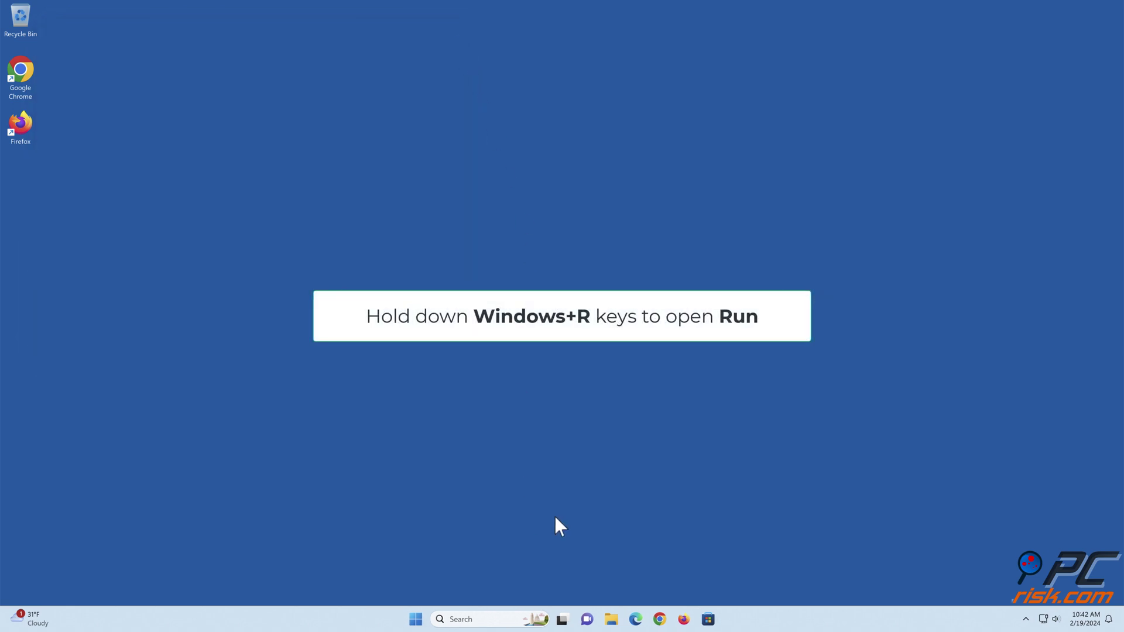
key(super+r)
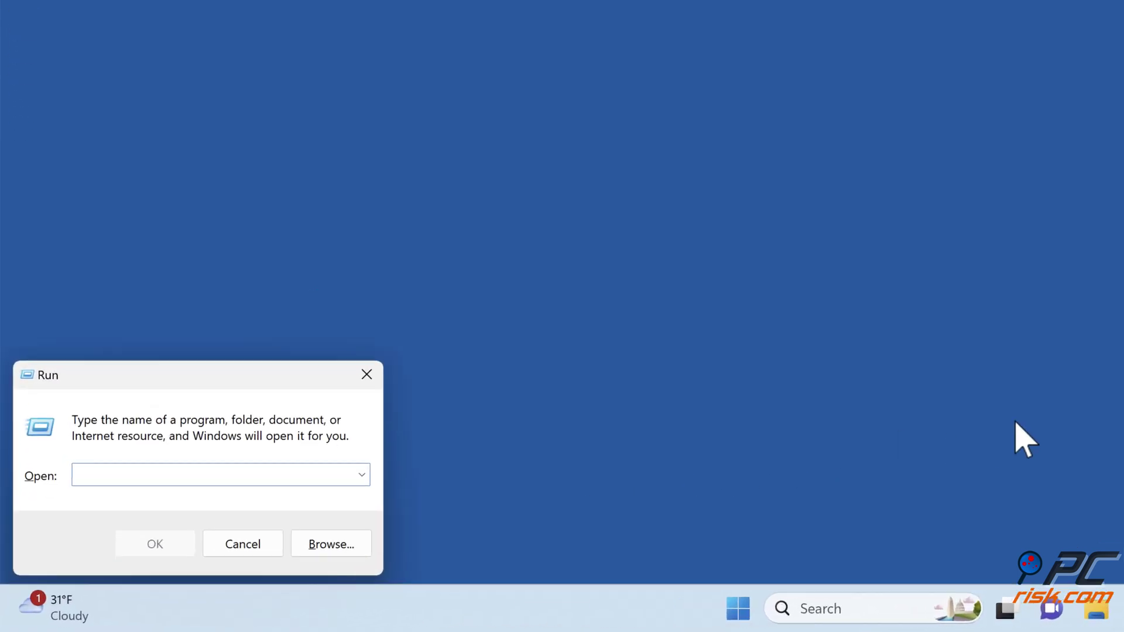
text(cmd)
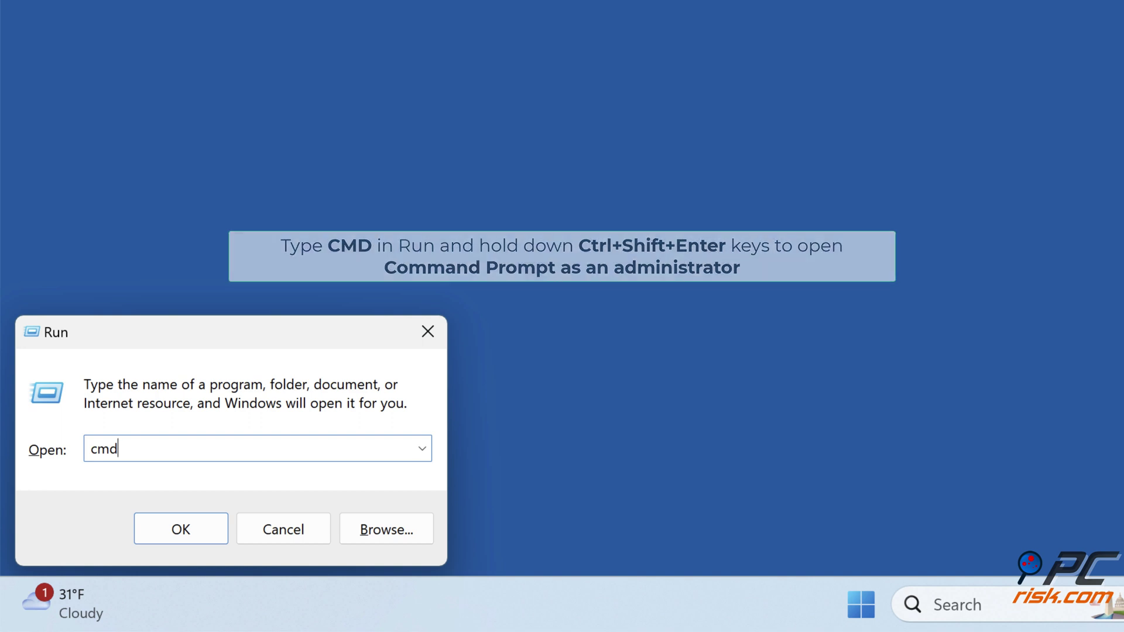
key(ctrl+shift+Return)
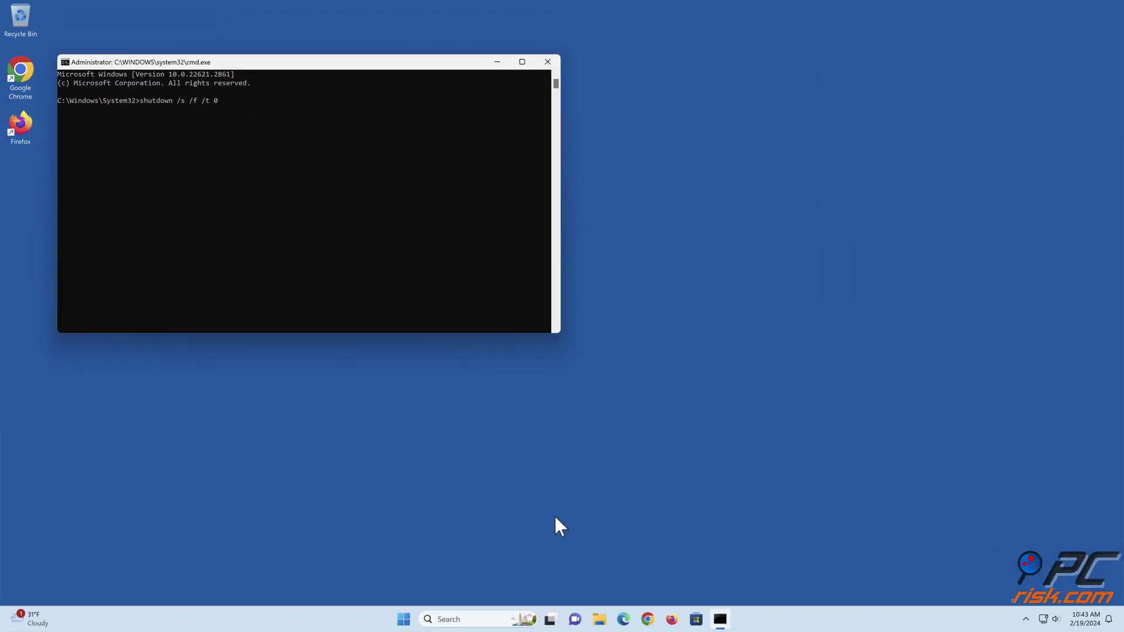
key(Return)
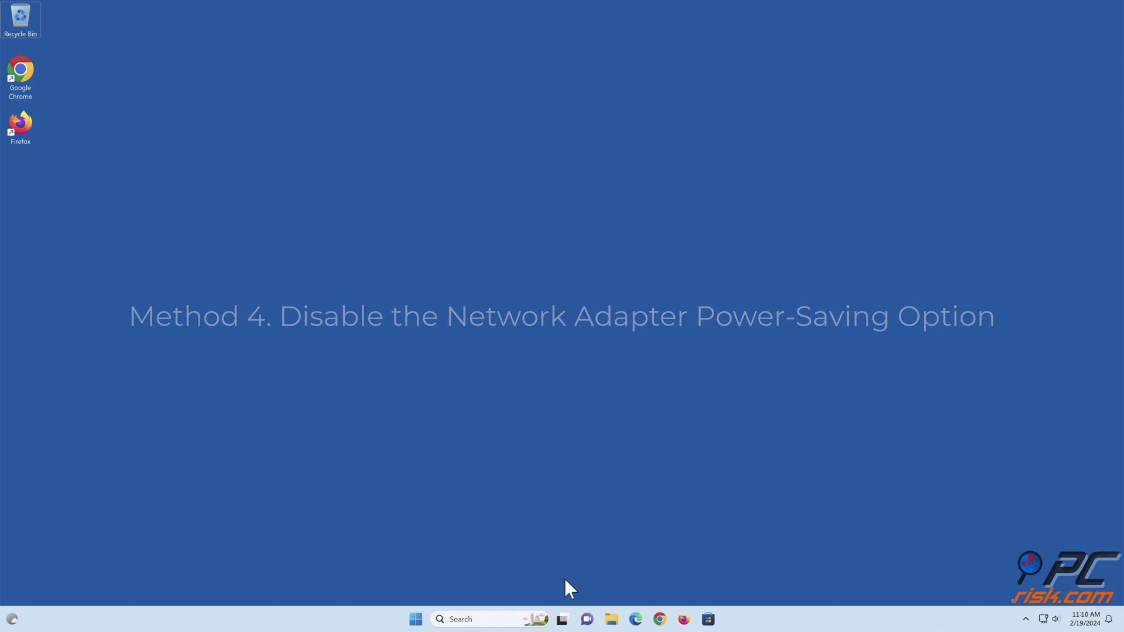
- Untick the Power Management save-power option in the TP-LINK Wireless USB Adapter's properties
right_click(418, 617)
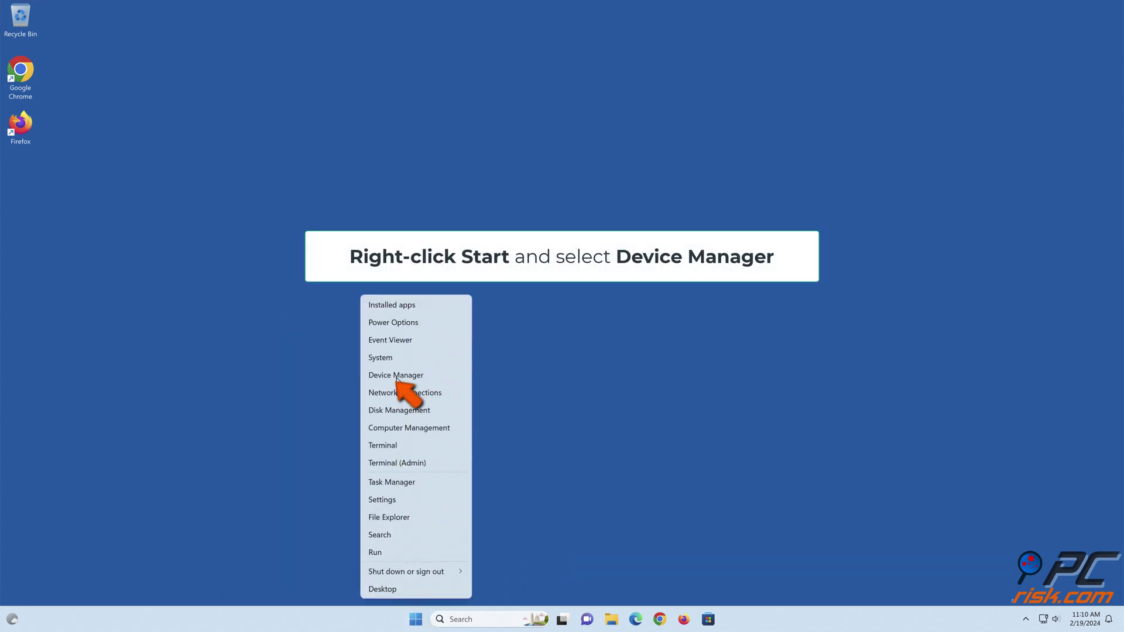
click(394, 377)
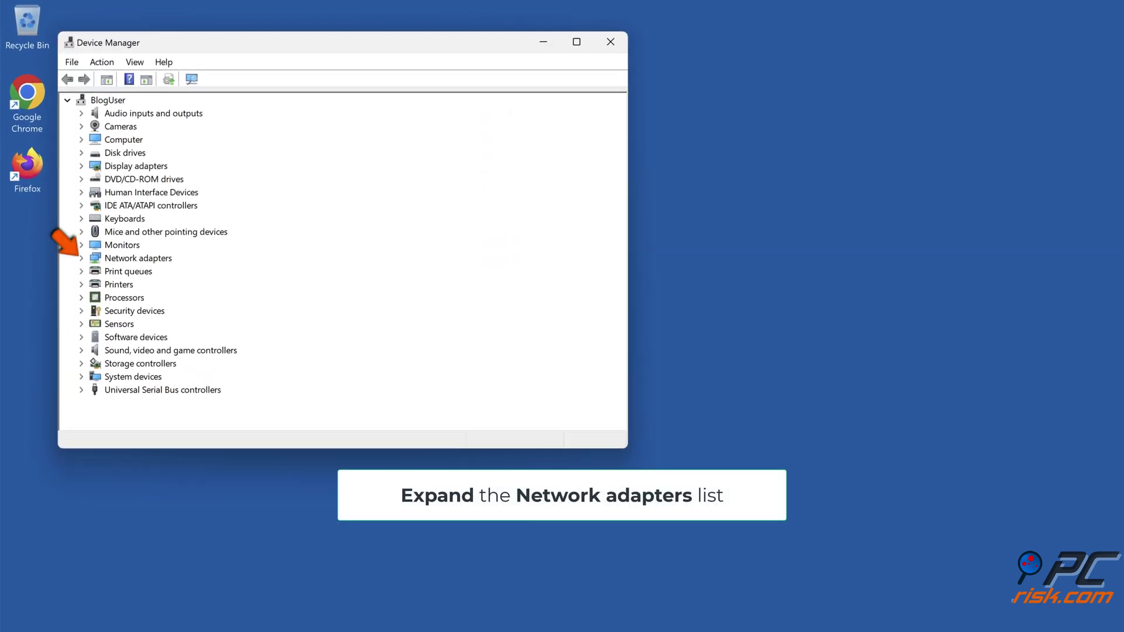
click(84, 261)
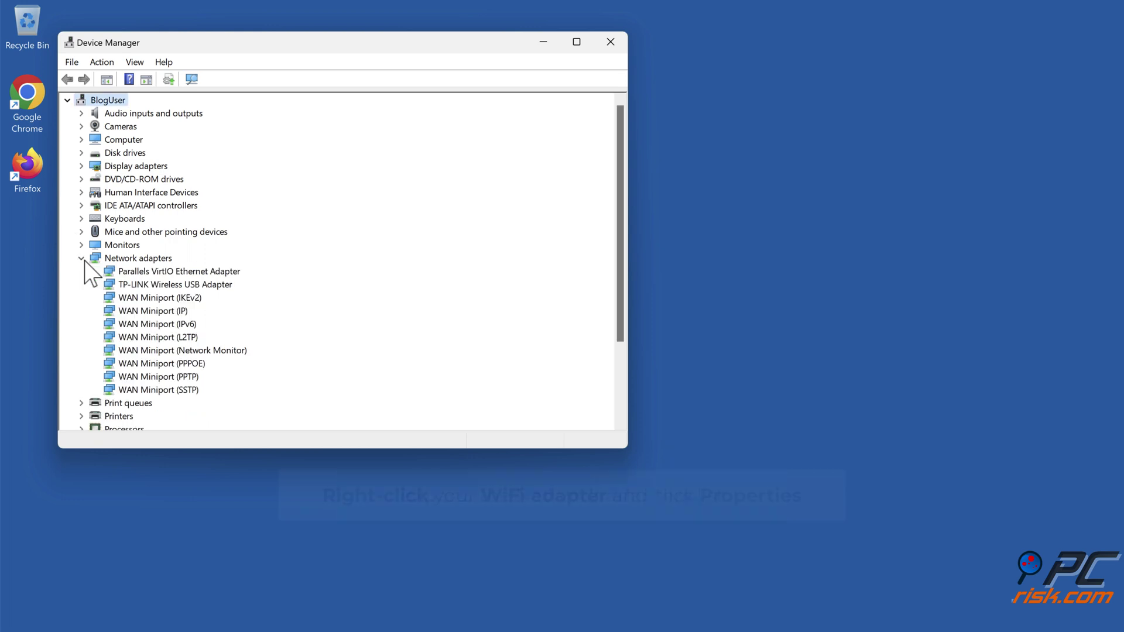
right_click(165, 290)
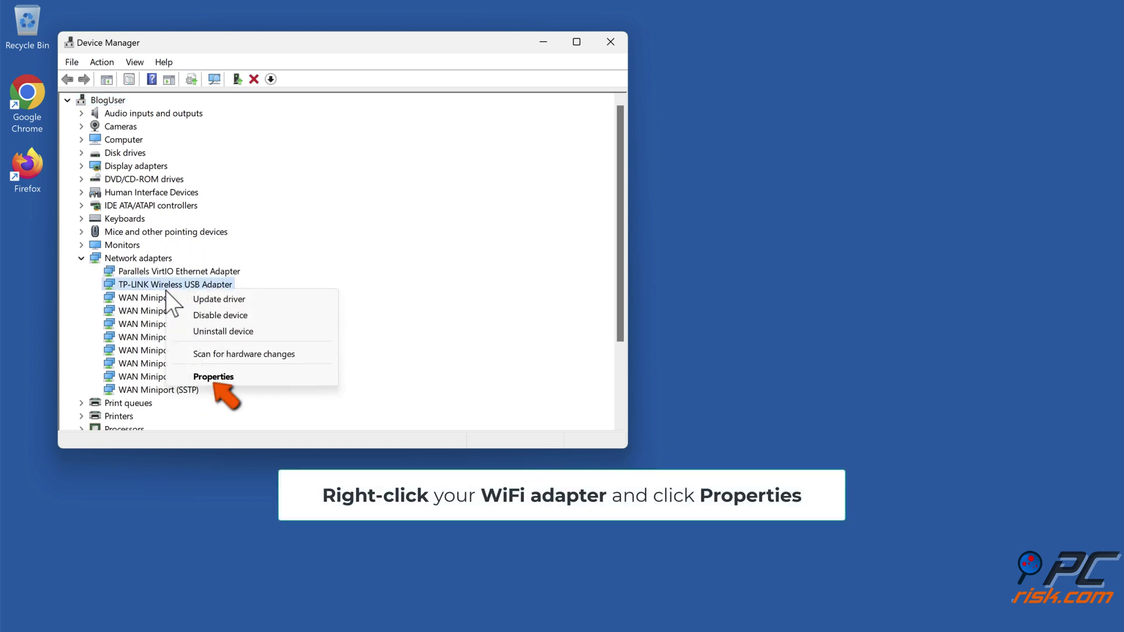
click(213, 378)
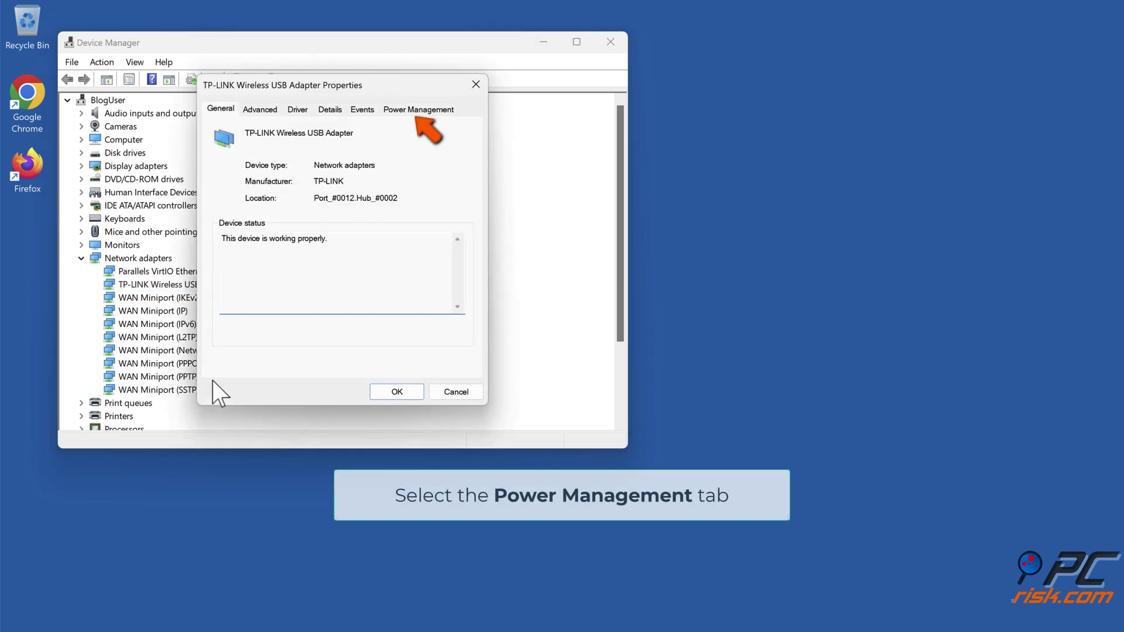
click(415, 113)
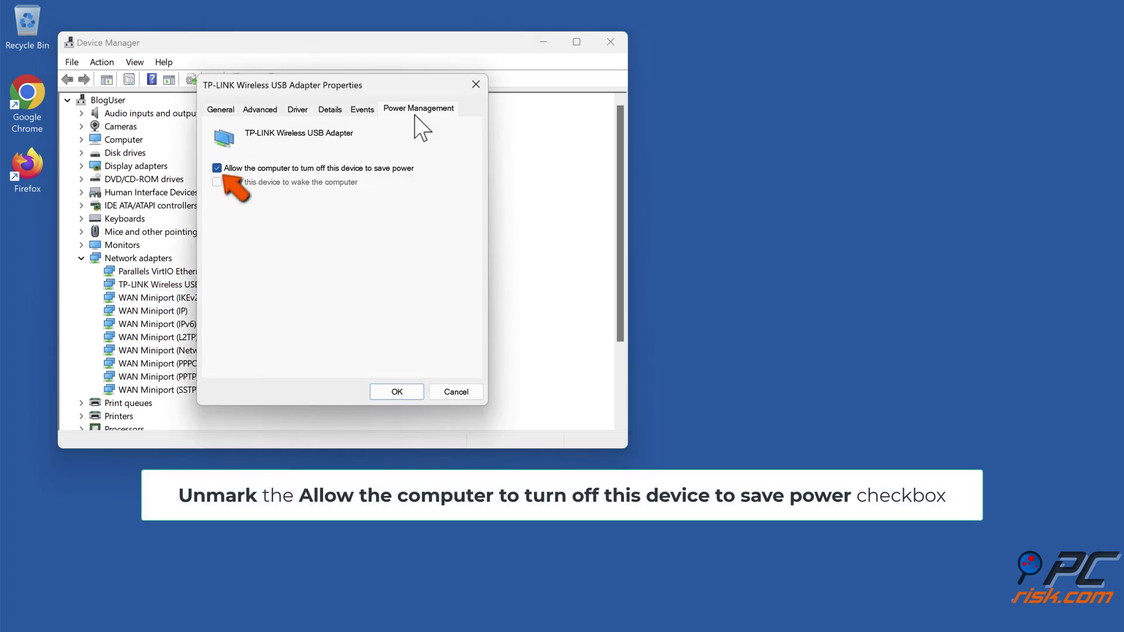
click(217, 168)
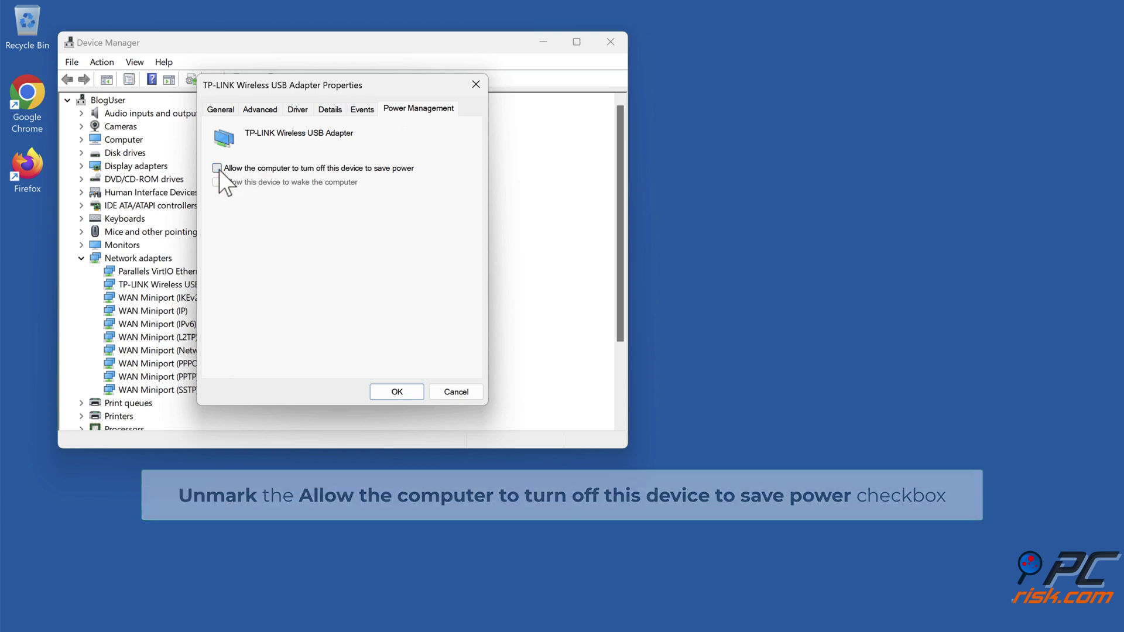
click(398, 393)
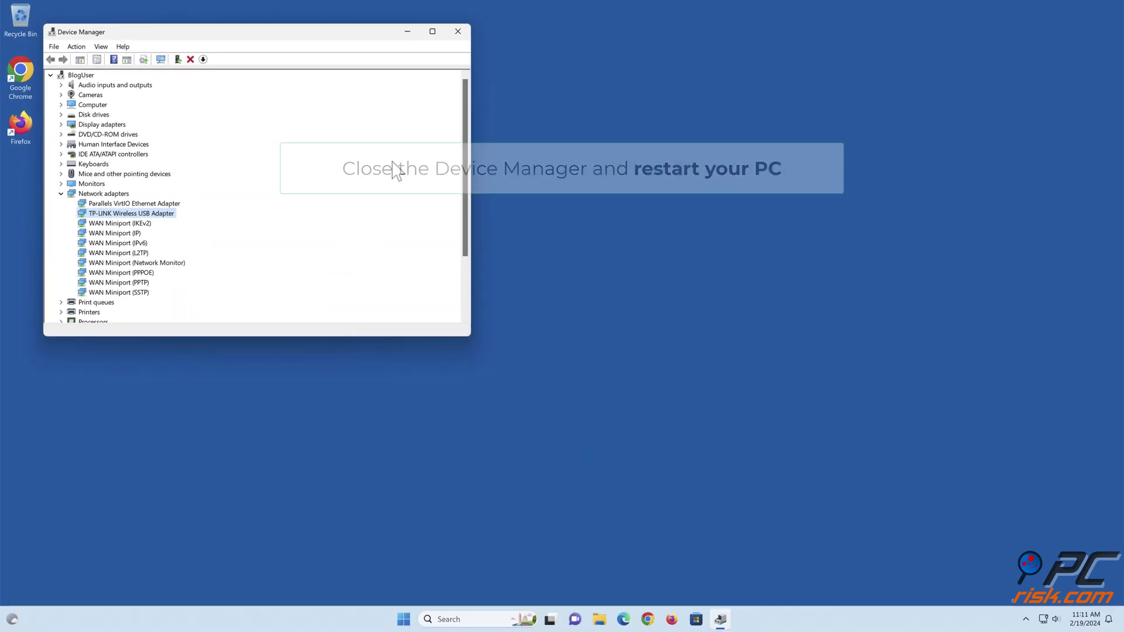
- Close Device Manager and restart the PC from the Start menu power options
click(479, 35)
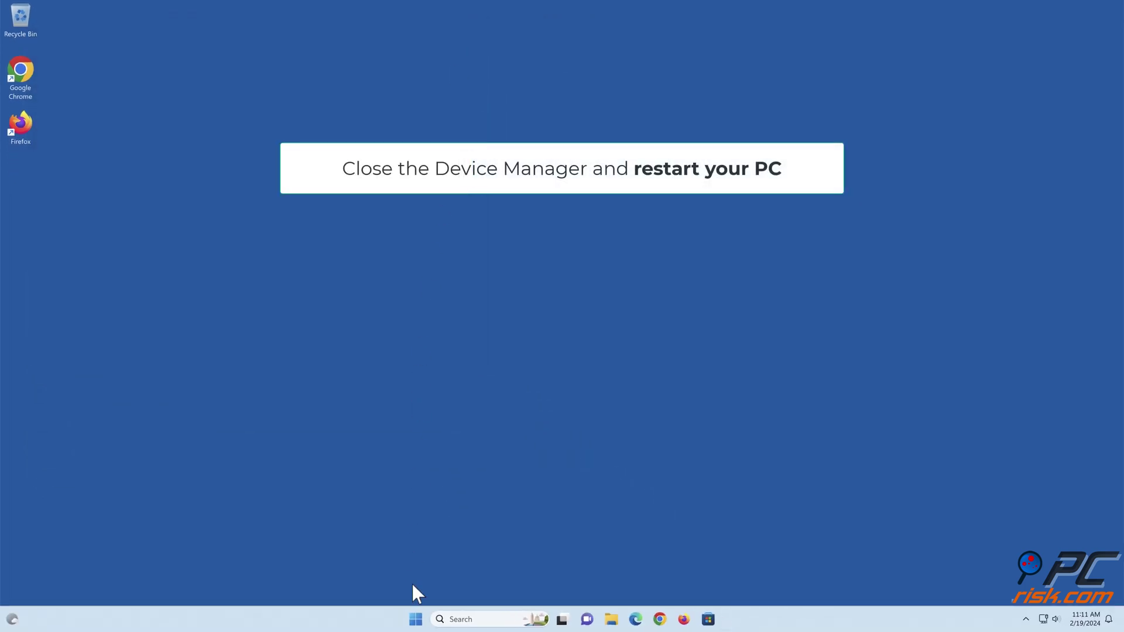
click(419, 619)
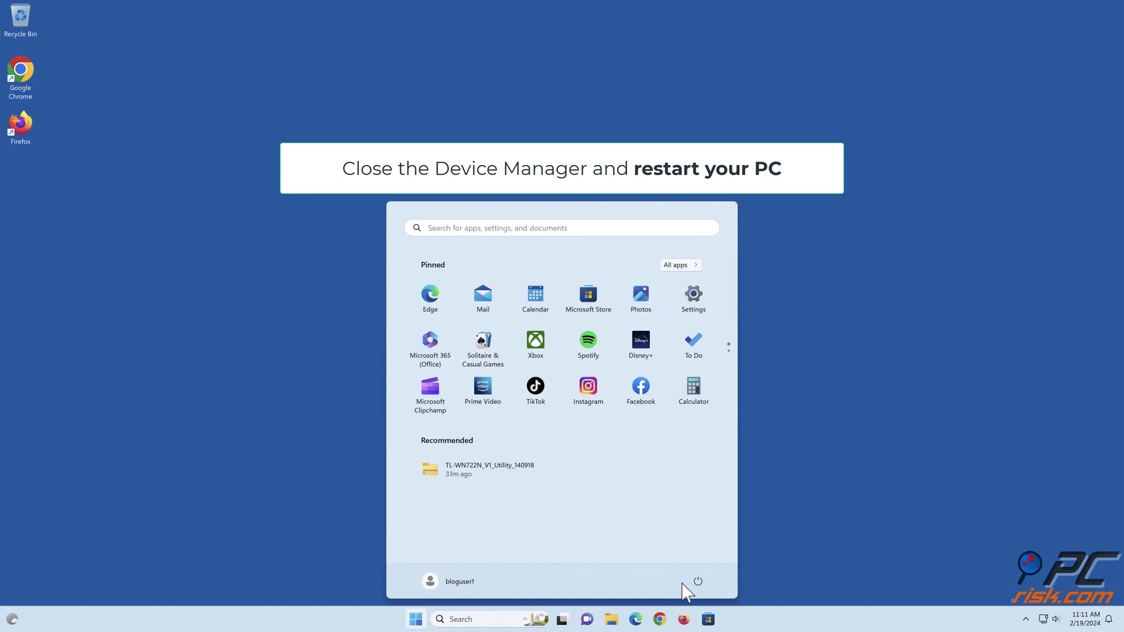
click(697, 585)
click(692, 564)
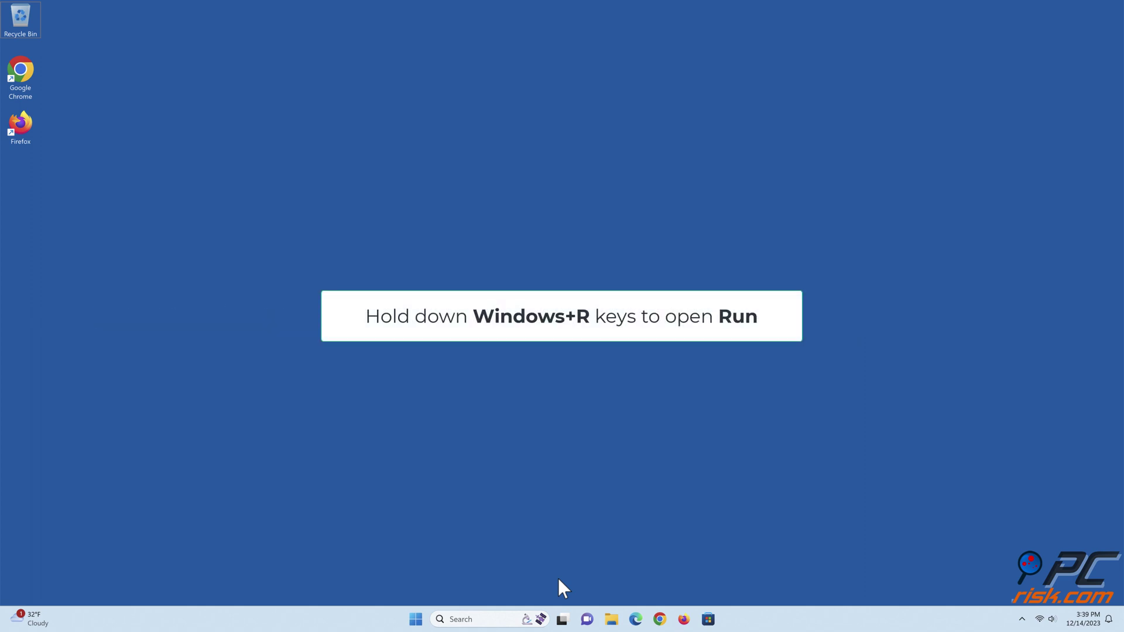
- Launch services.msc and scroll to WLAN AutoConfig, shown Running with Automatic startup
key(super+r)
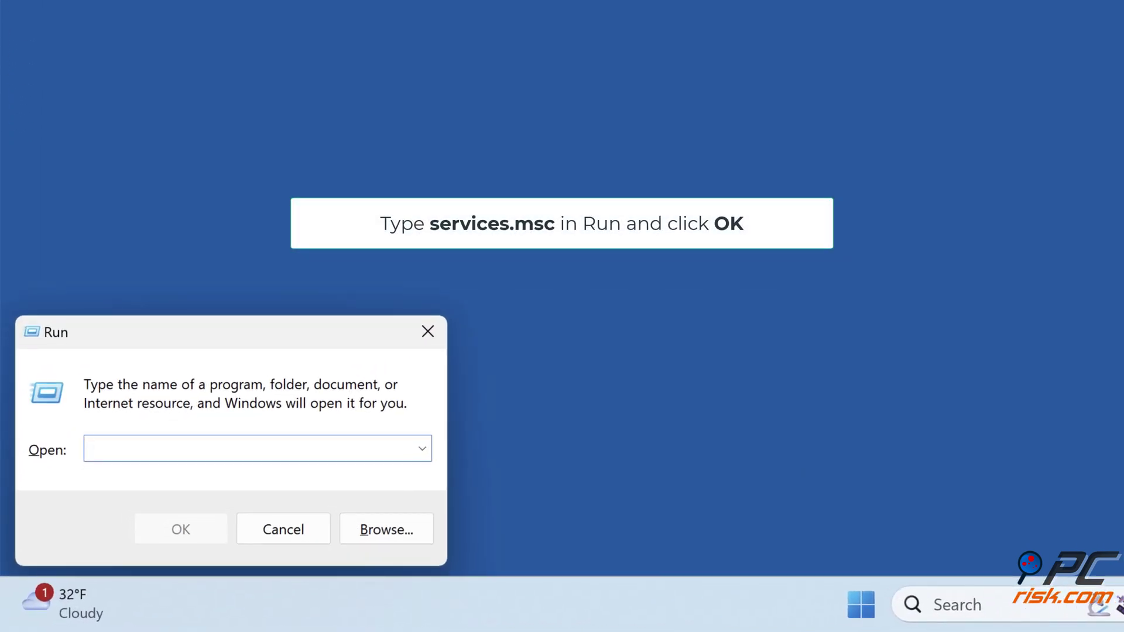
text(services.msc)
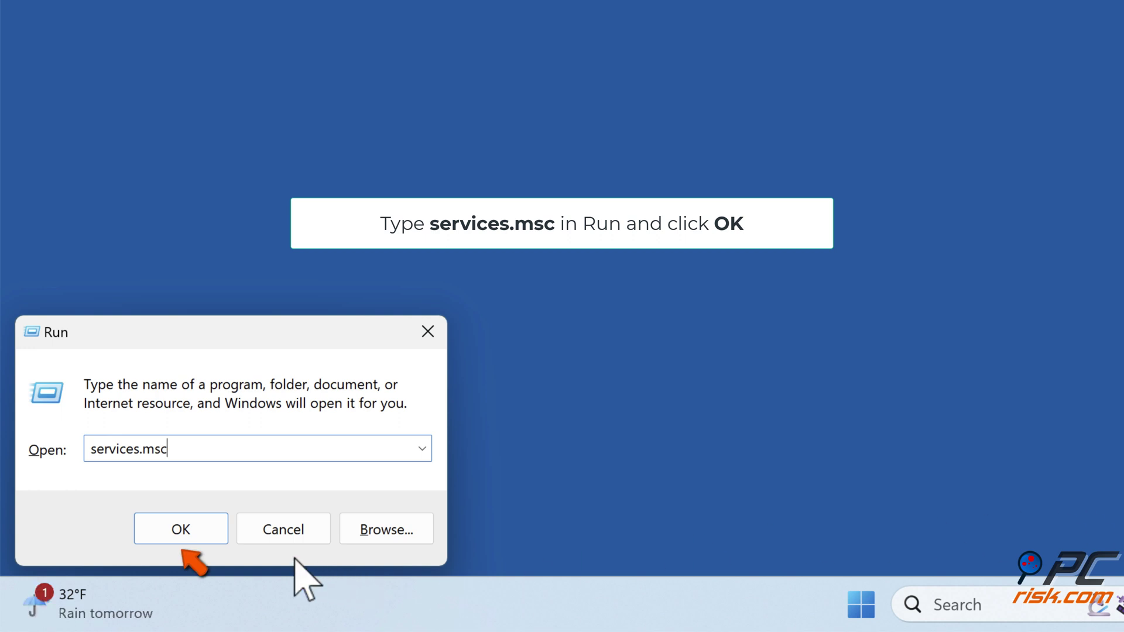
click(182, 541)
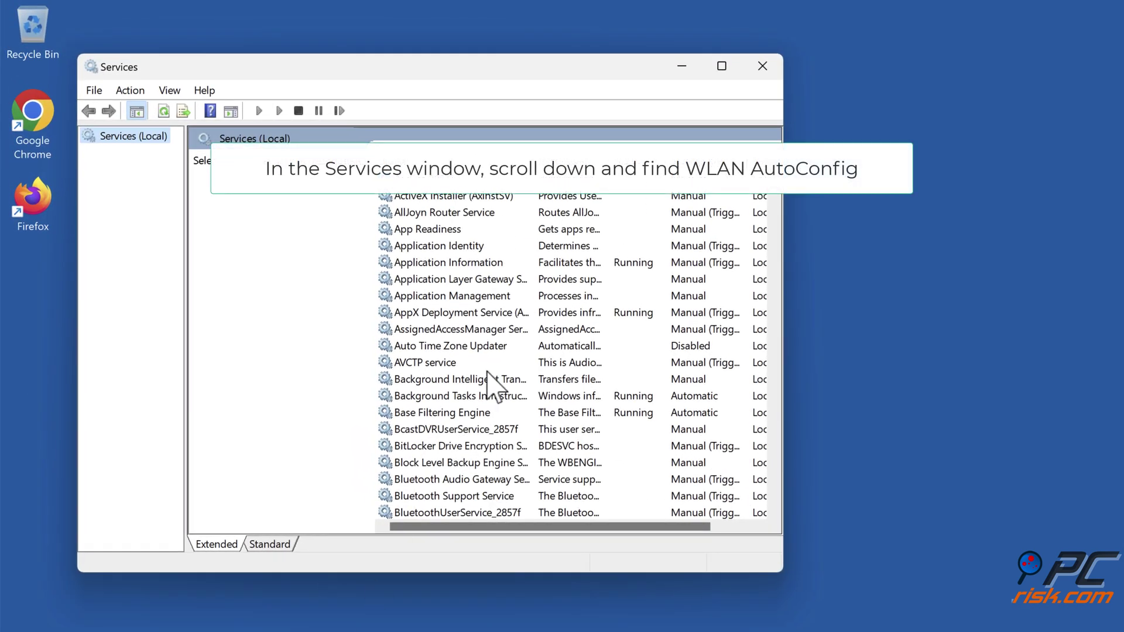
scroll(519, 310, down, 20)
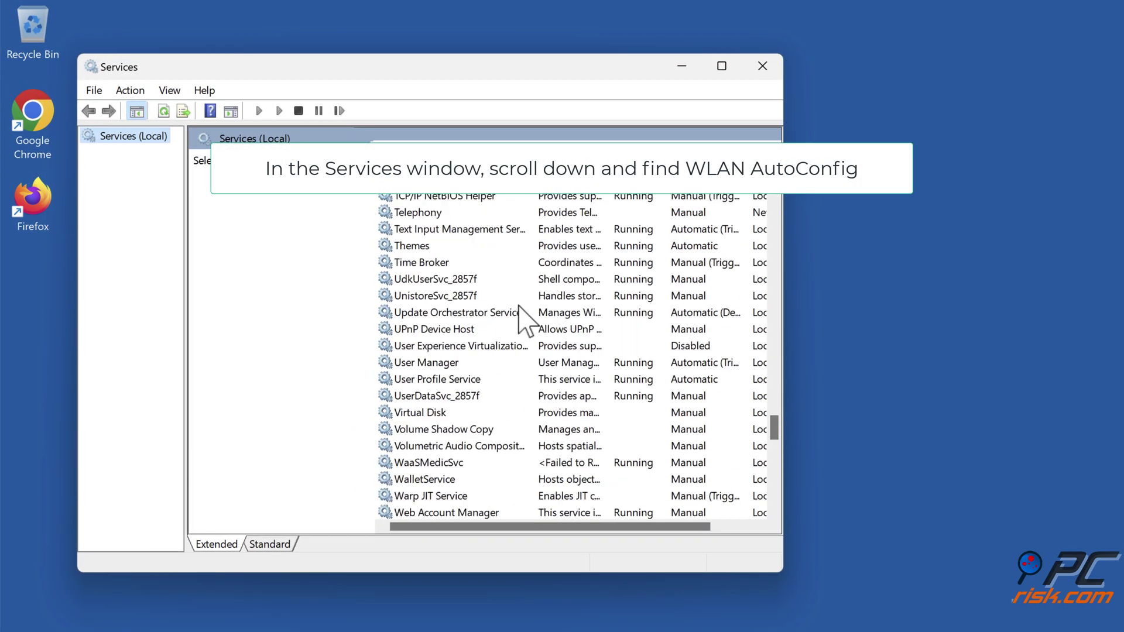
scroll(519, 310, down, 13)
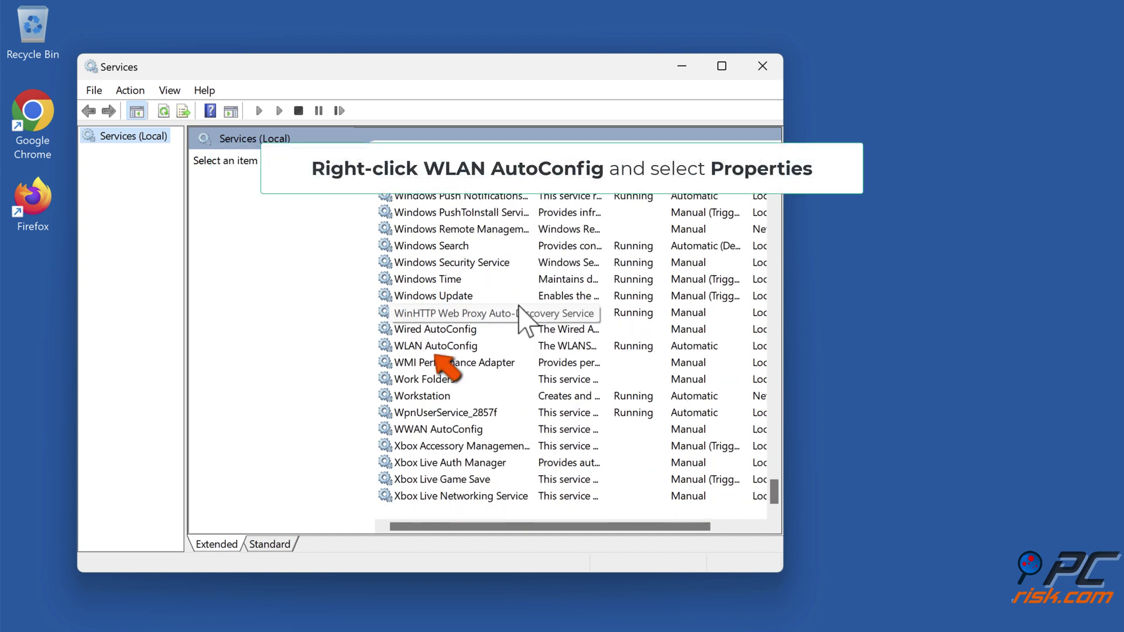
- Set the WLAN AutoConfig service's startup type to Automatic in its Properties
click(466, 347)
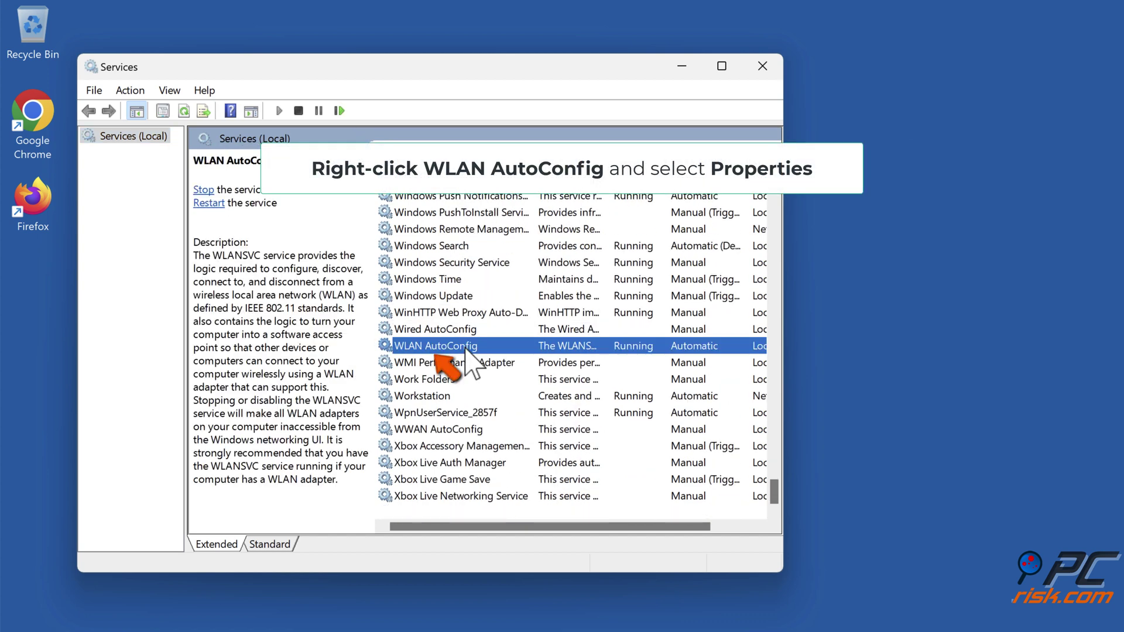
right_click(466, 349)
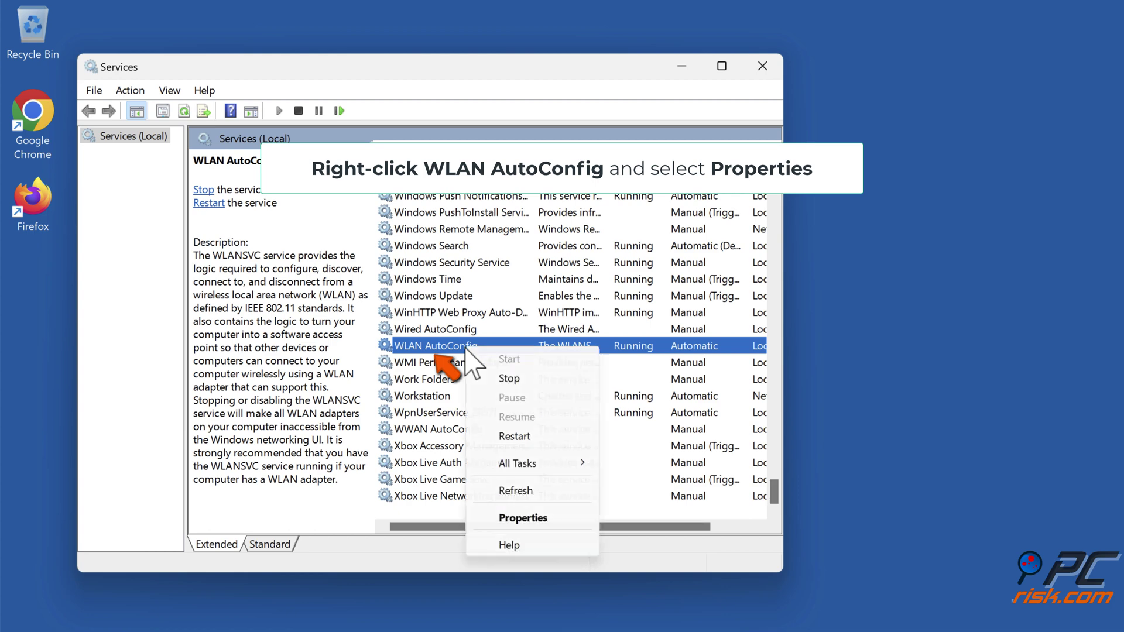
click(523, 523)
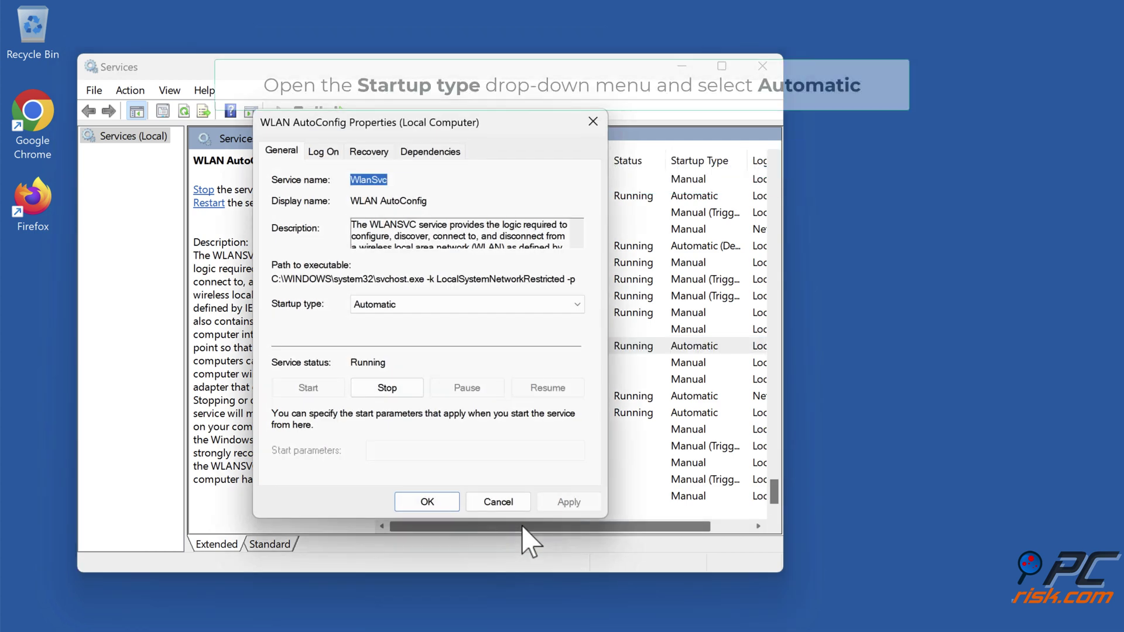
click(576, 304)
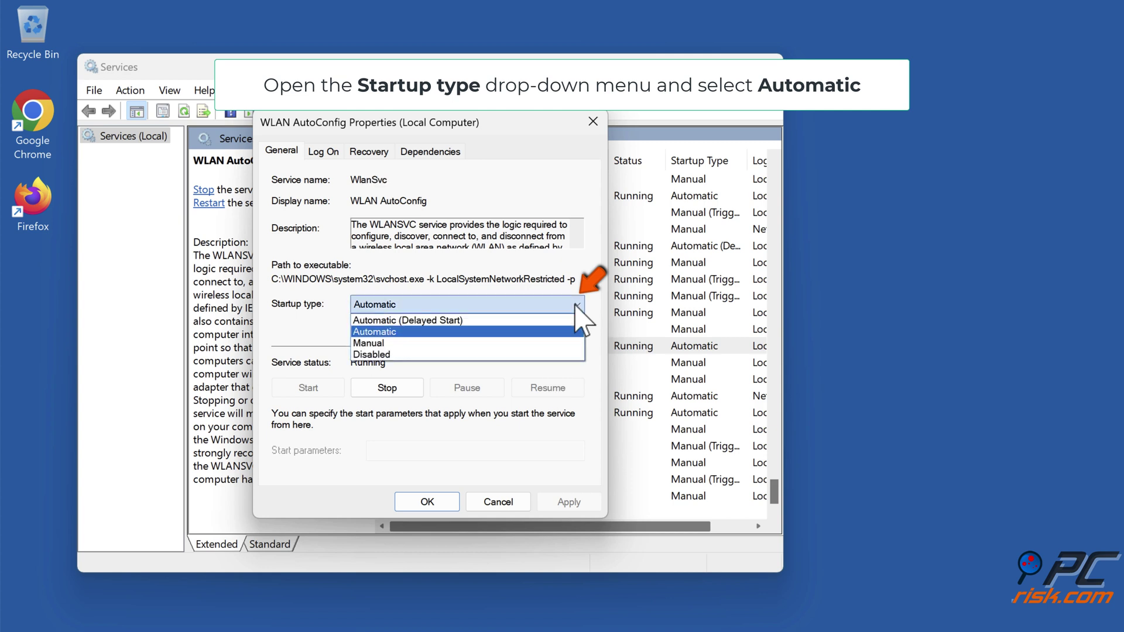
click(400, 333)
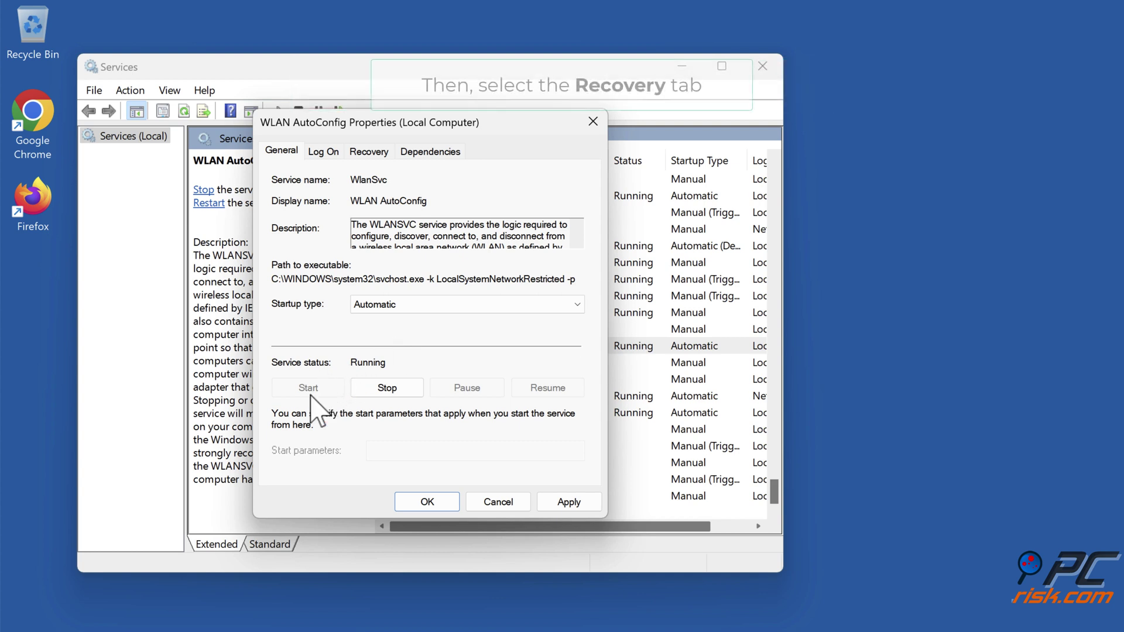
- Set WLAN AutoConfig's first-failure recovery to Restart the Service, save, and close Services
click(370, 154)
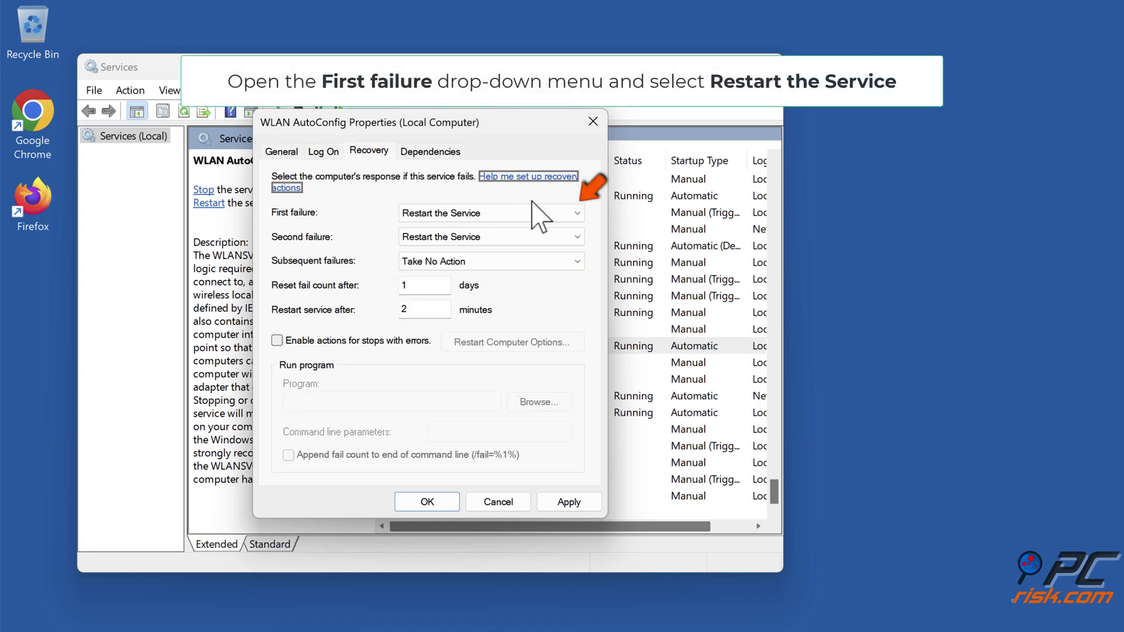
click(578, 214)
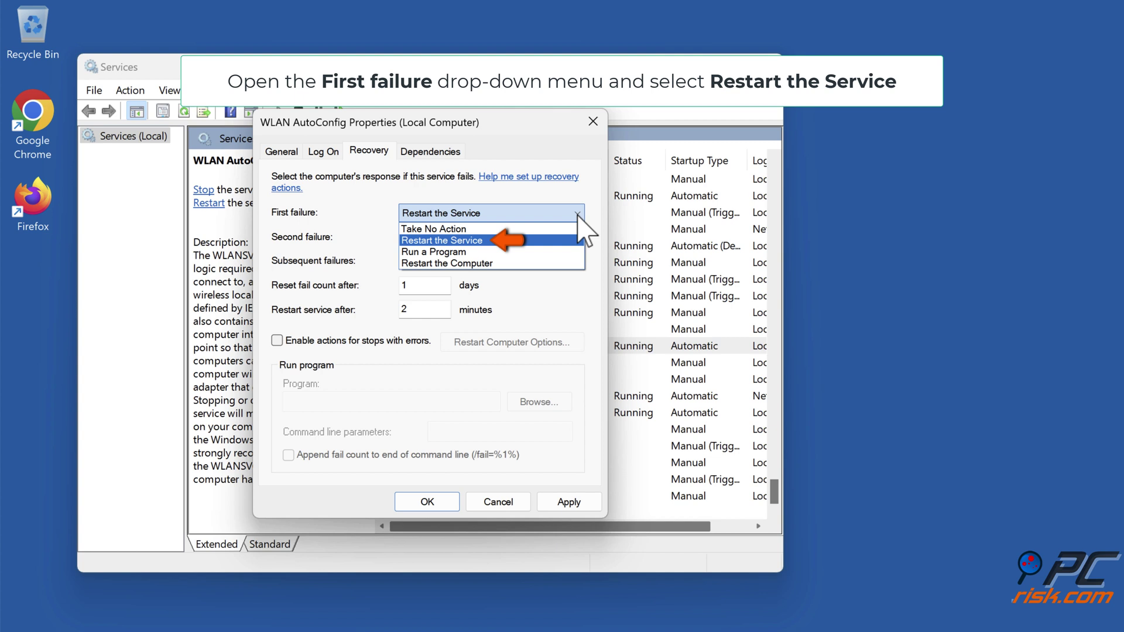
click(502, 241)
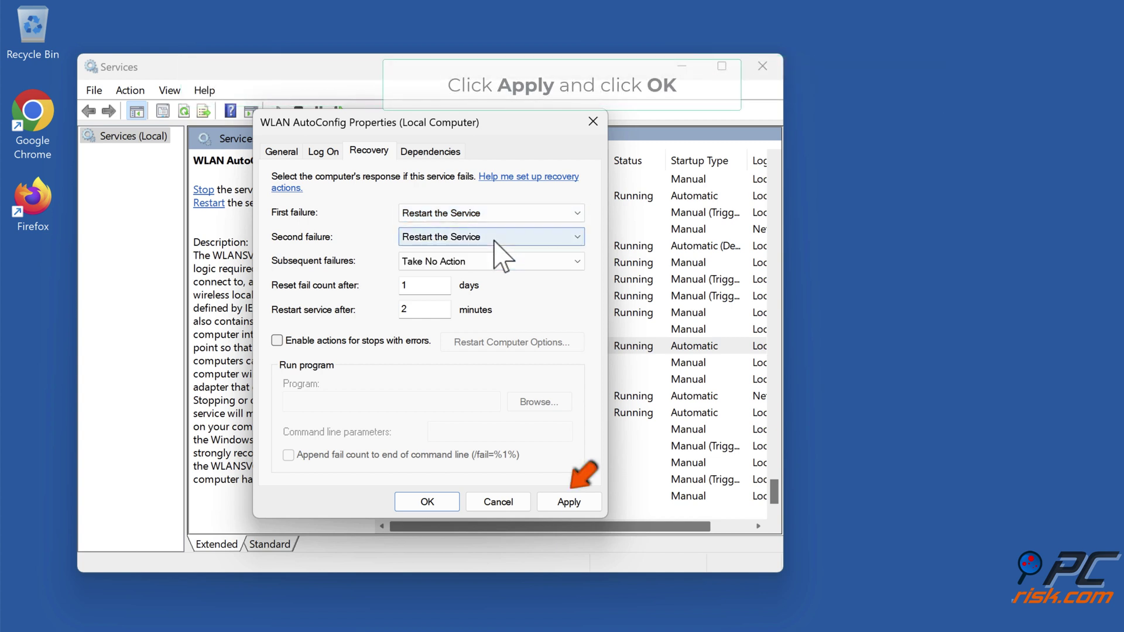
click(566, 502)
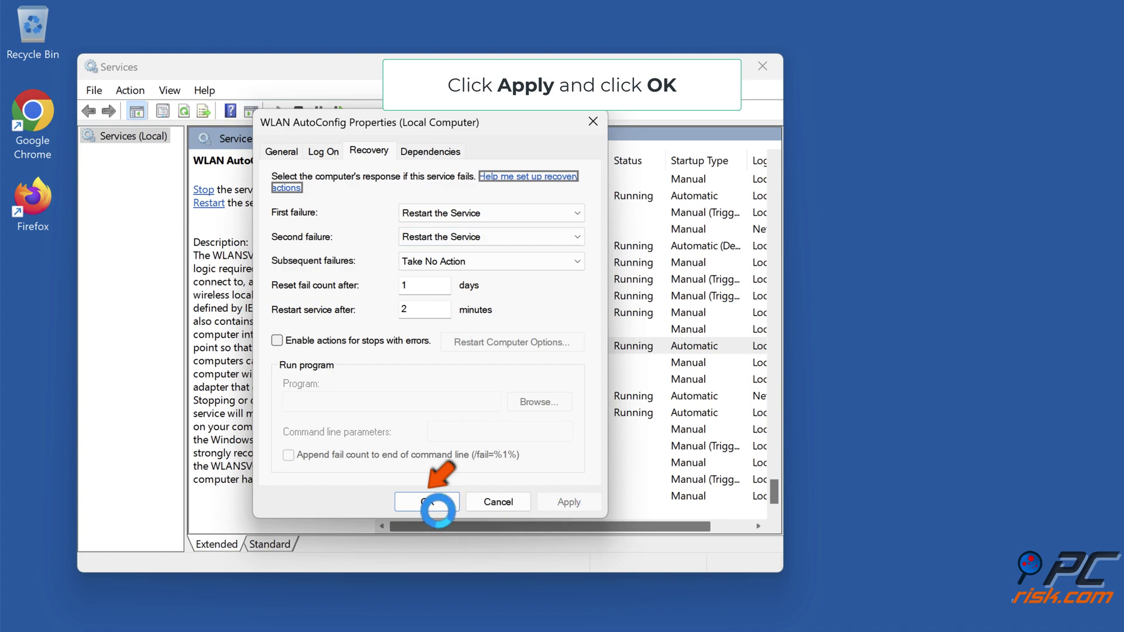
click(431, 507)
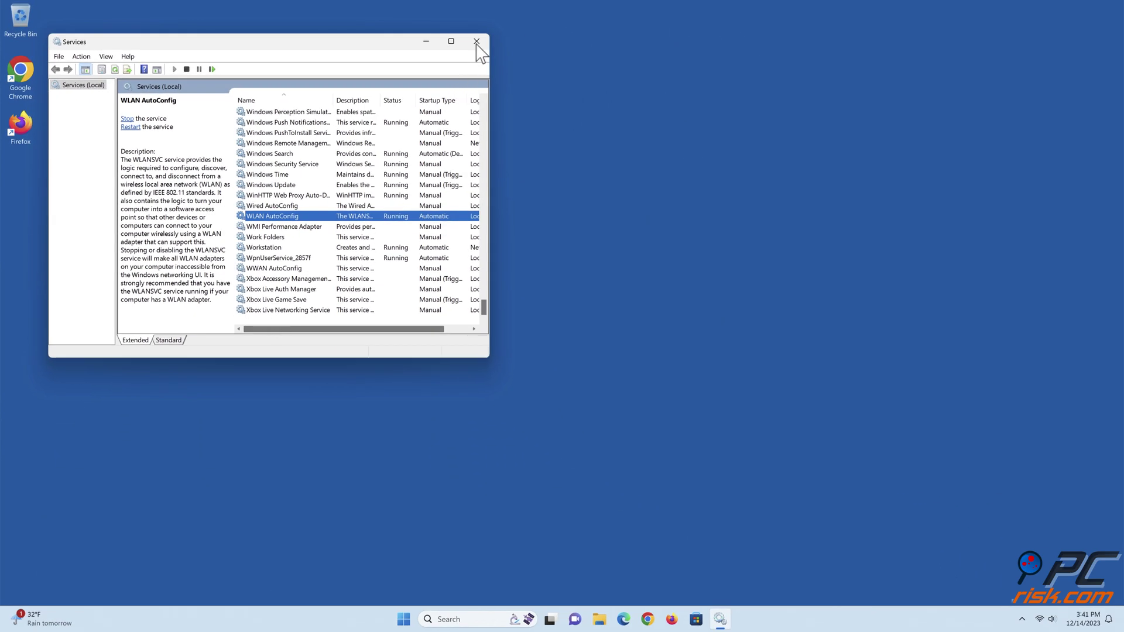
click(476, 42)
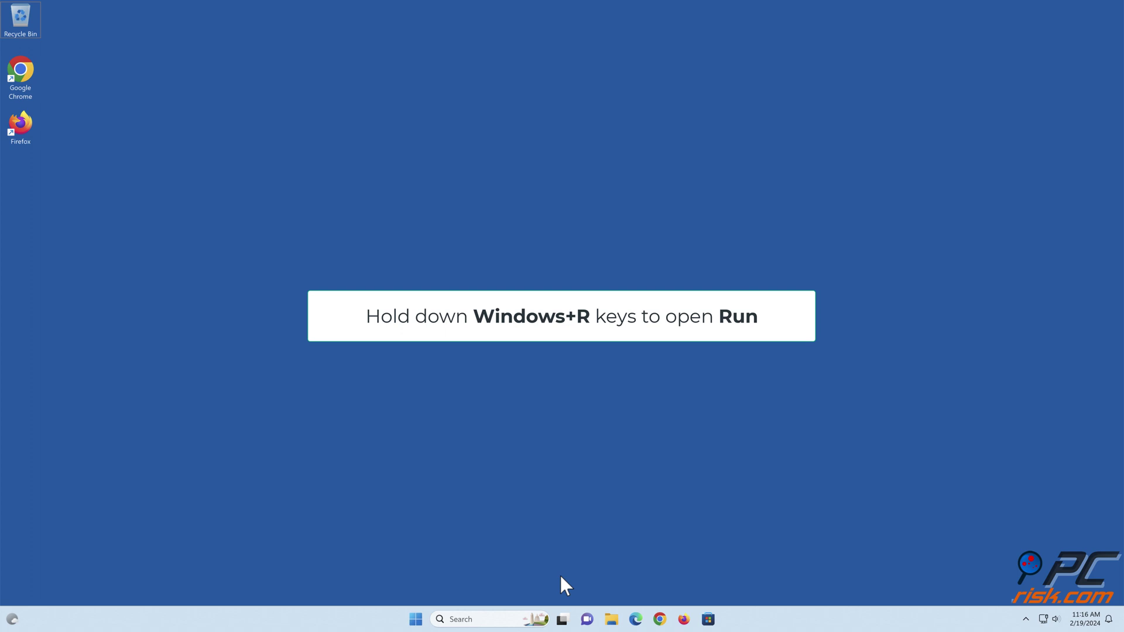
- Enable all services in System Configuration (msconfig) and restart the computer
key(super+r)
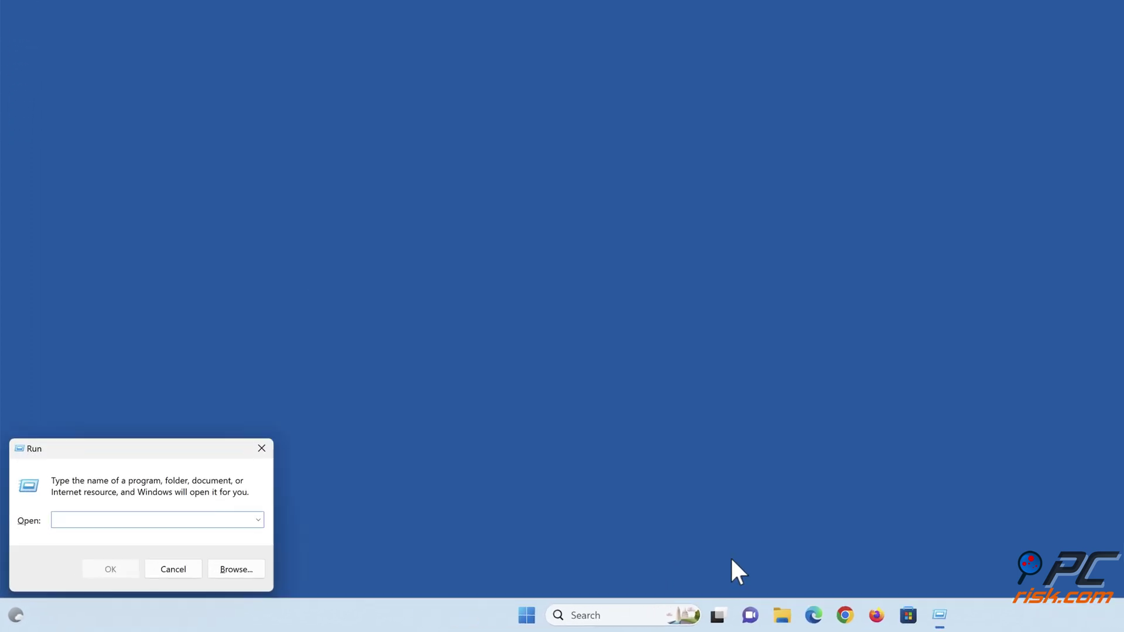
text(msco)
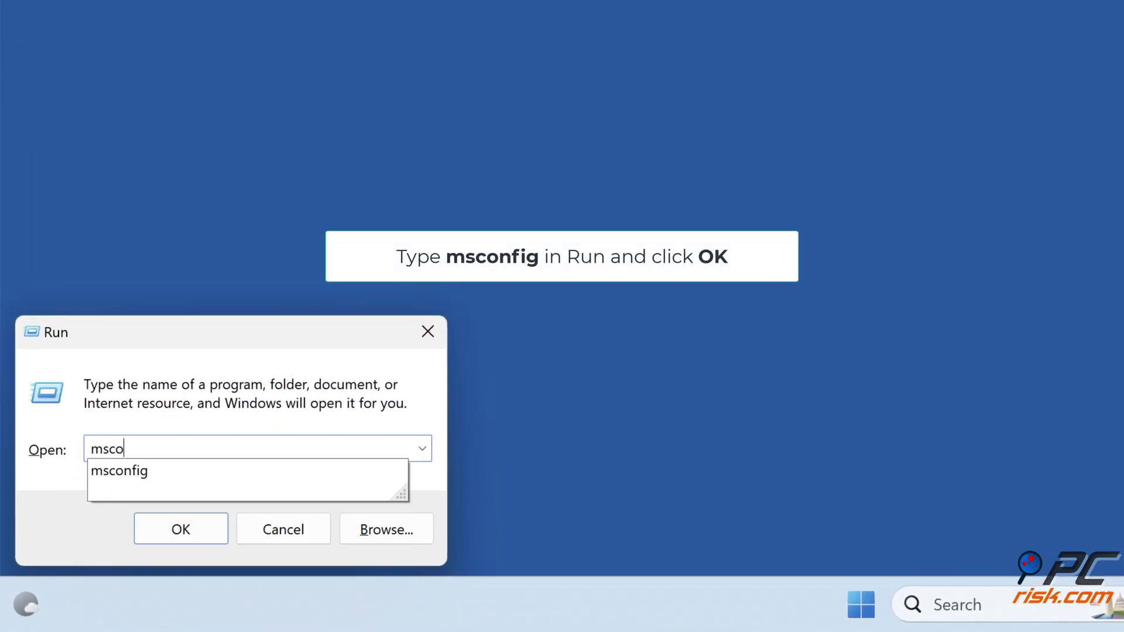
text(nfig)
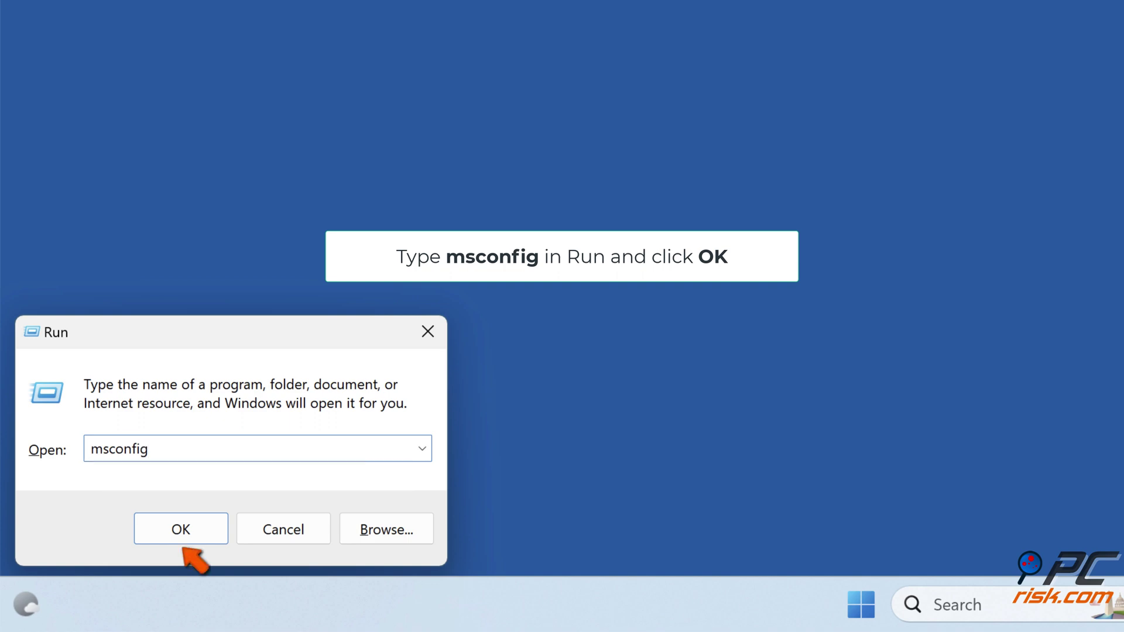
click(182, 540)
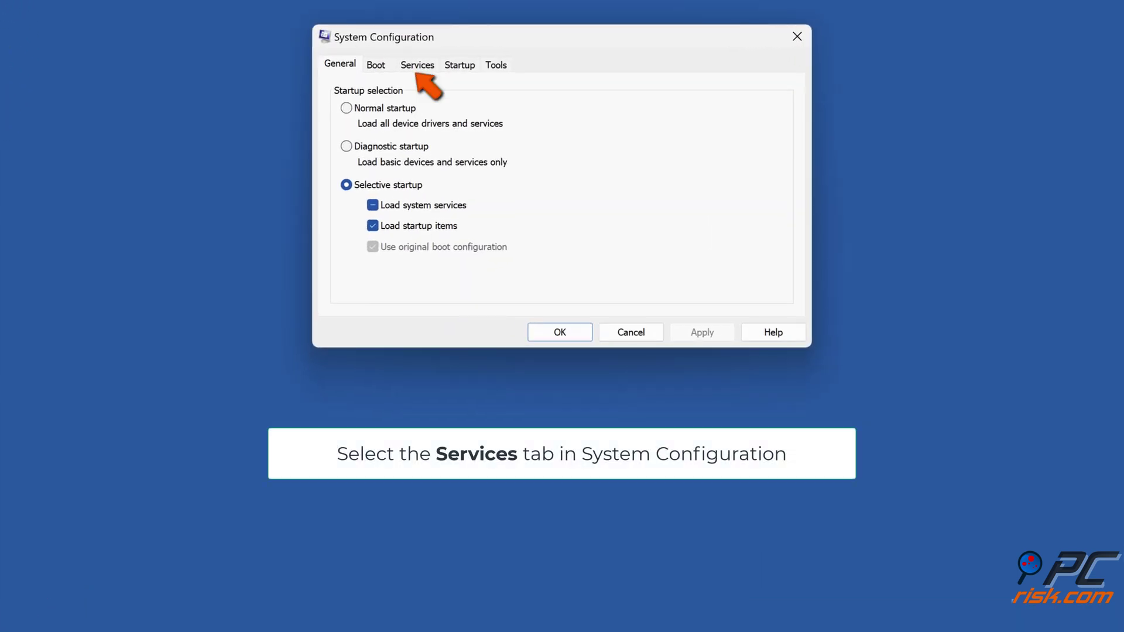
click(415, 65)
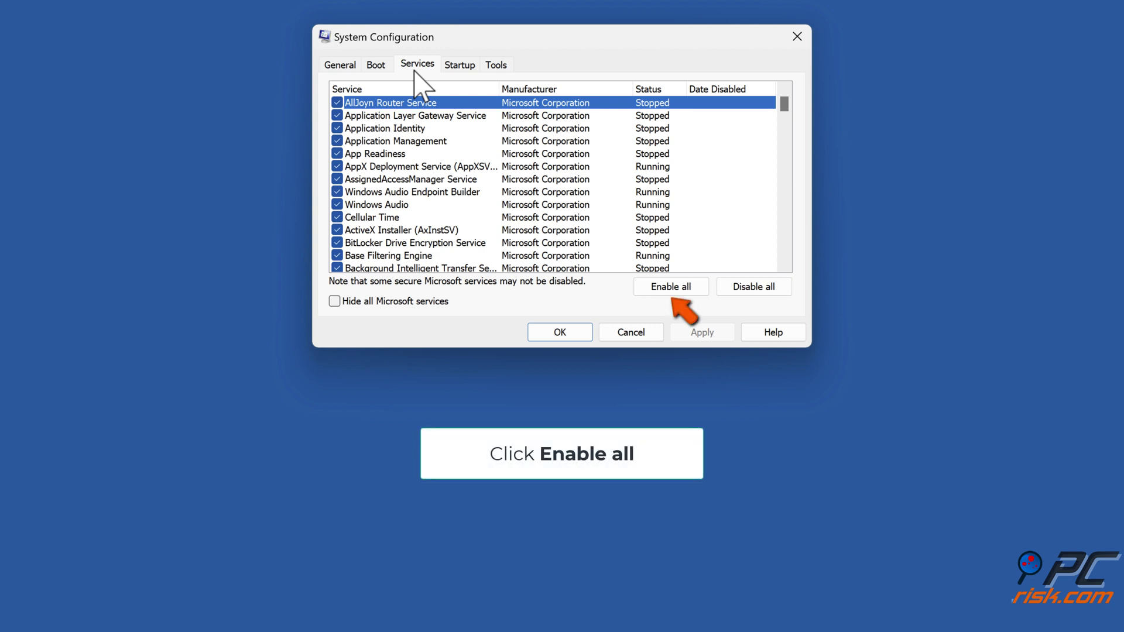
click(672, 292)
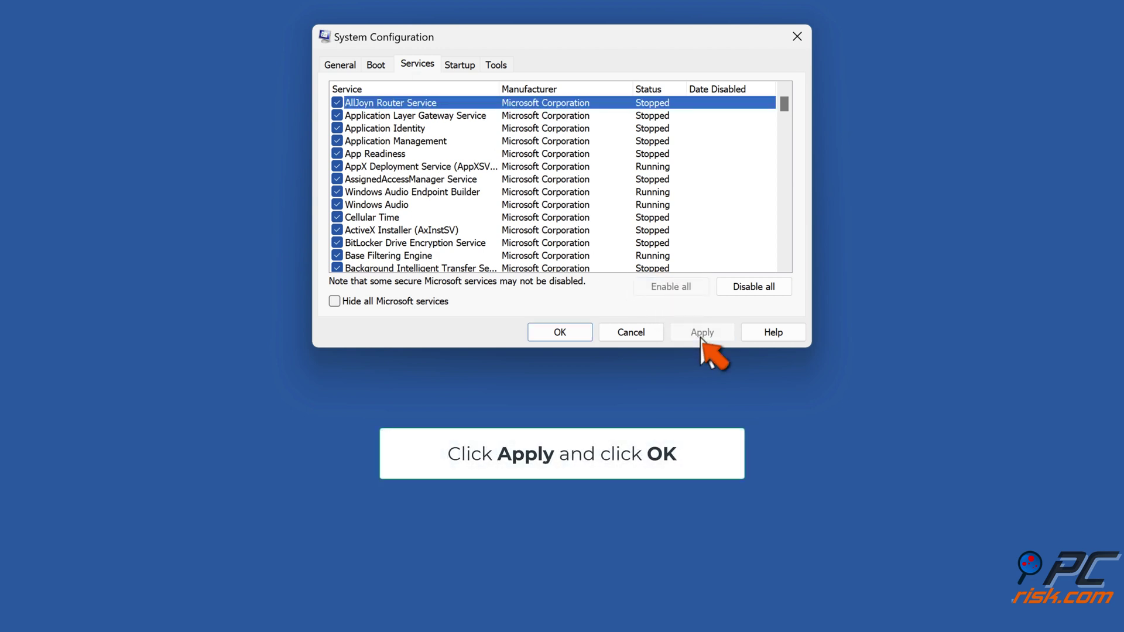
click(562, 338)
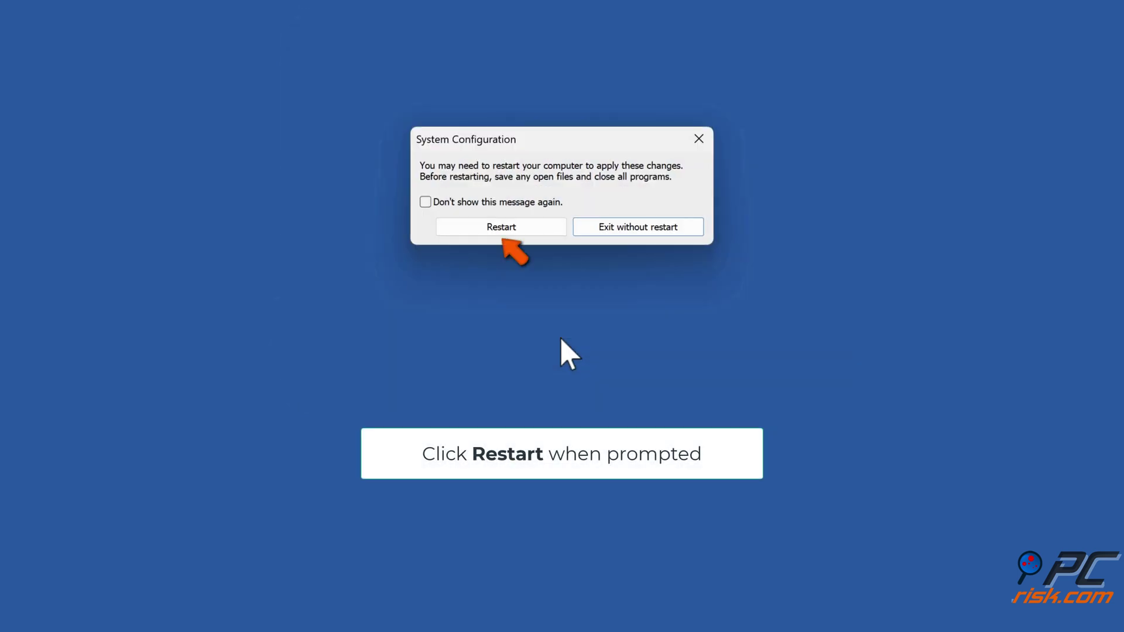
click(505, 232)
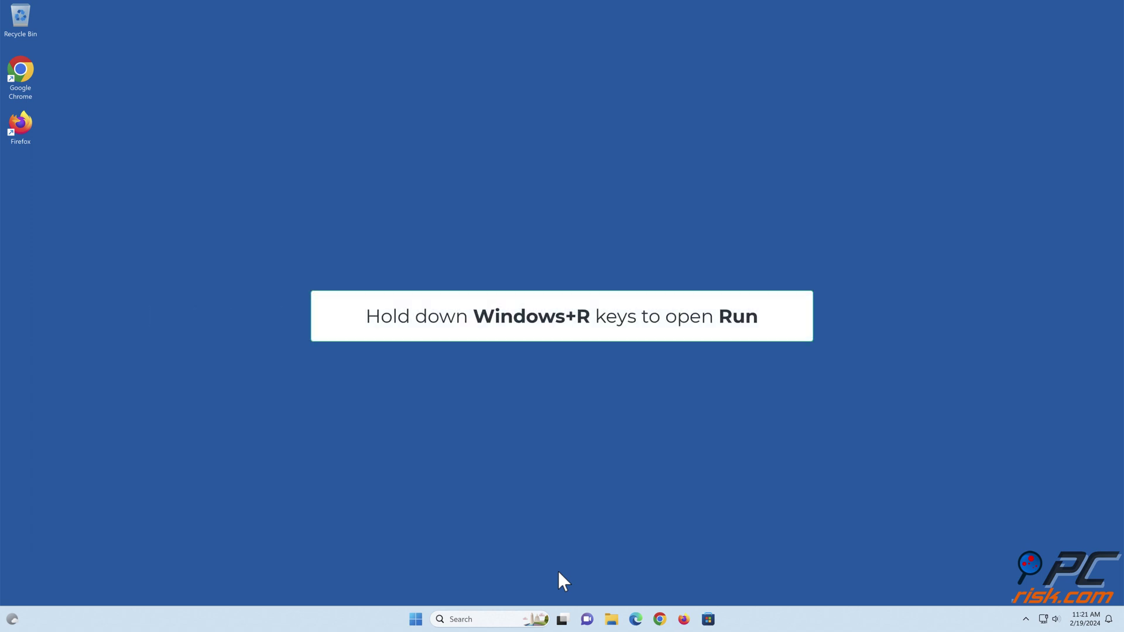
- Open the Remove the networking icon policy under User Configuration > Administrative Templates > Start Menu and Taskbar
key(super+r)
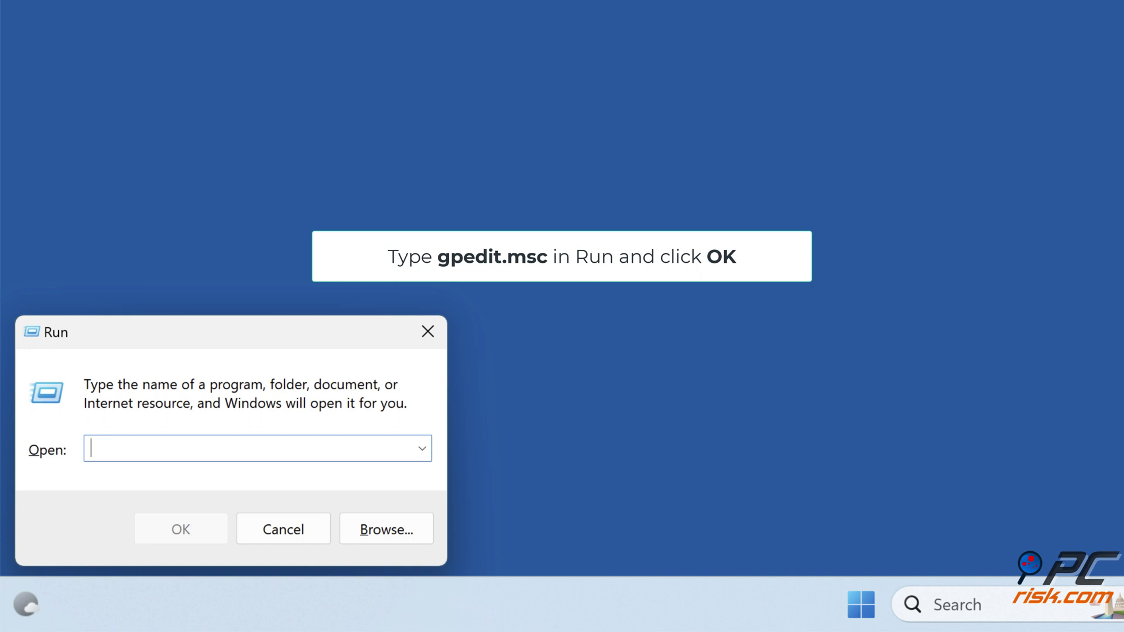
text(gpedit.msc)
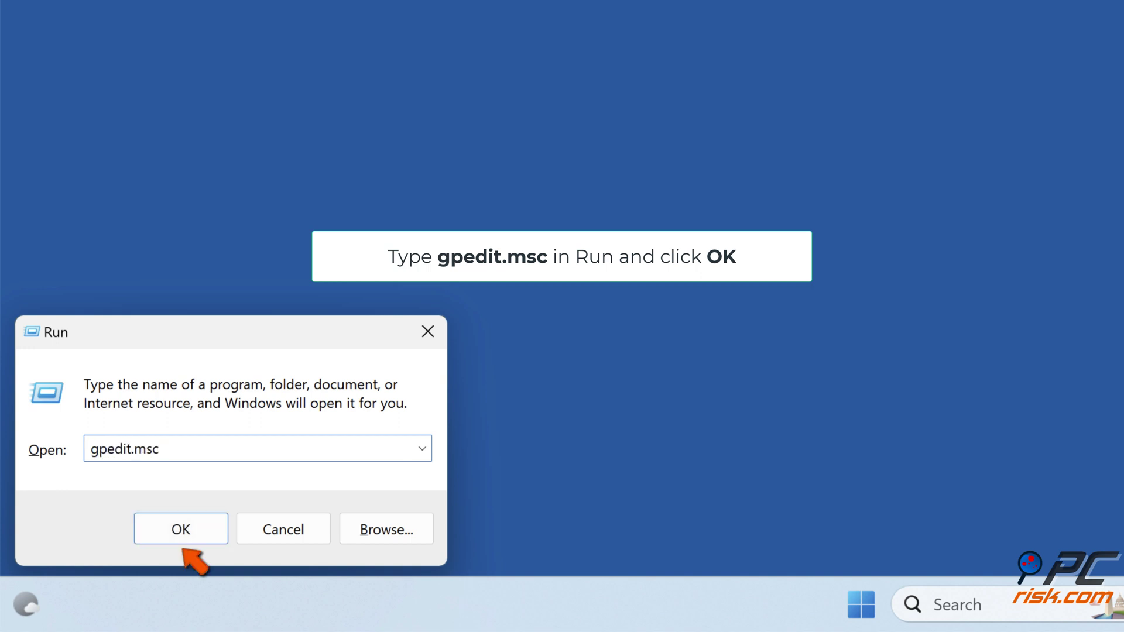
click(183, 539)
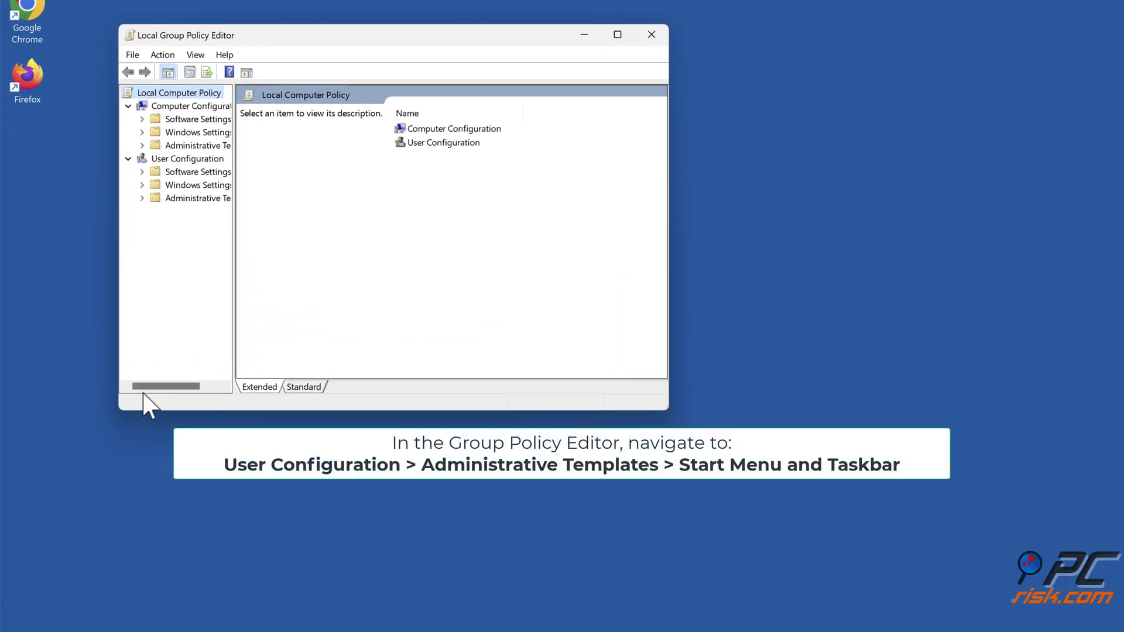
drag(146, 385, 155, 384)
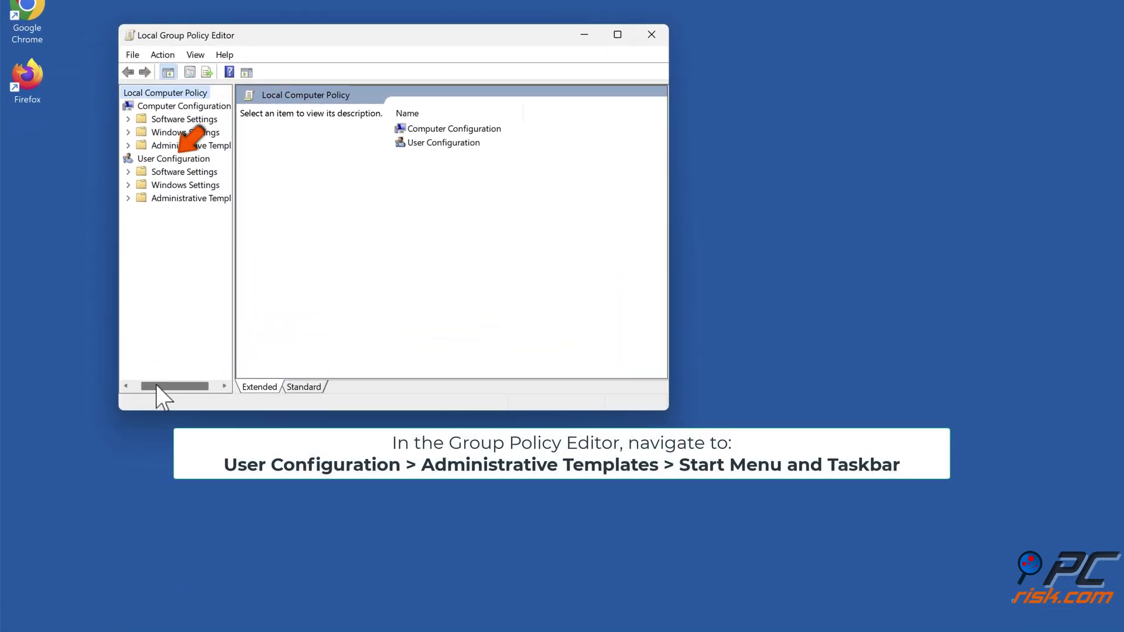
click(129, 198)
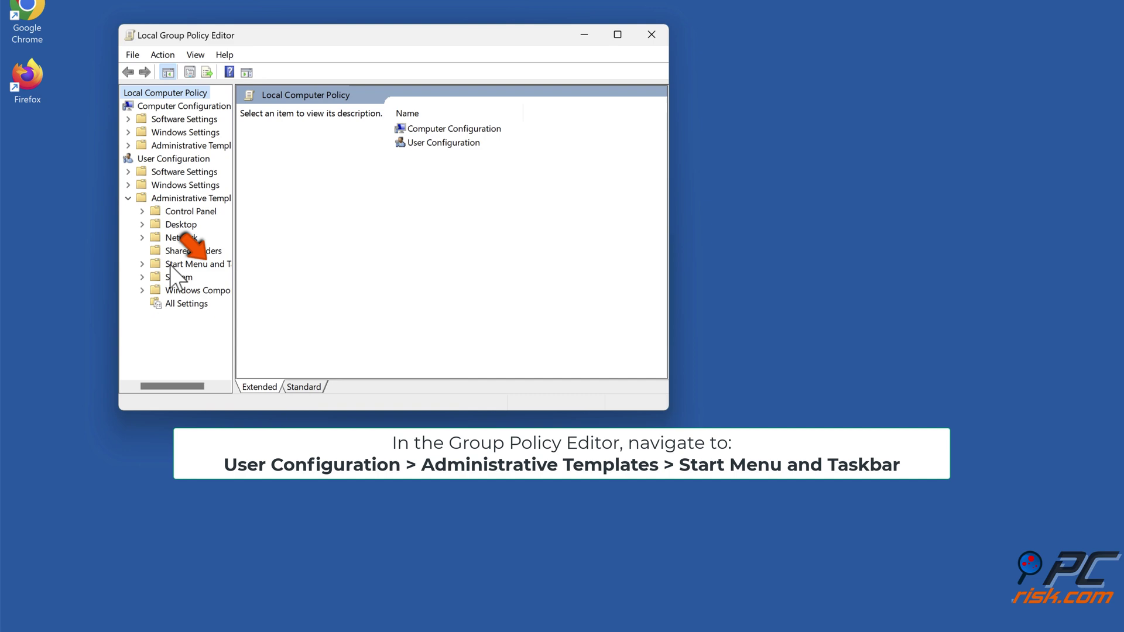
click(187, 264)
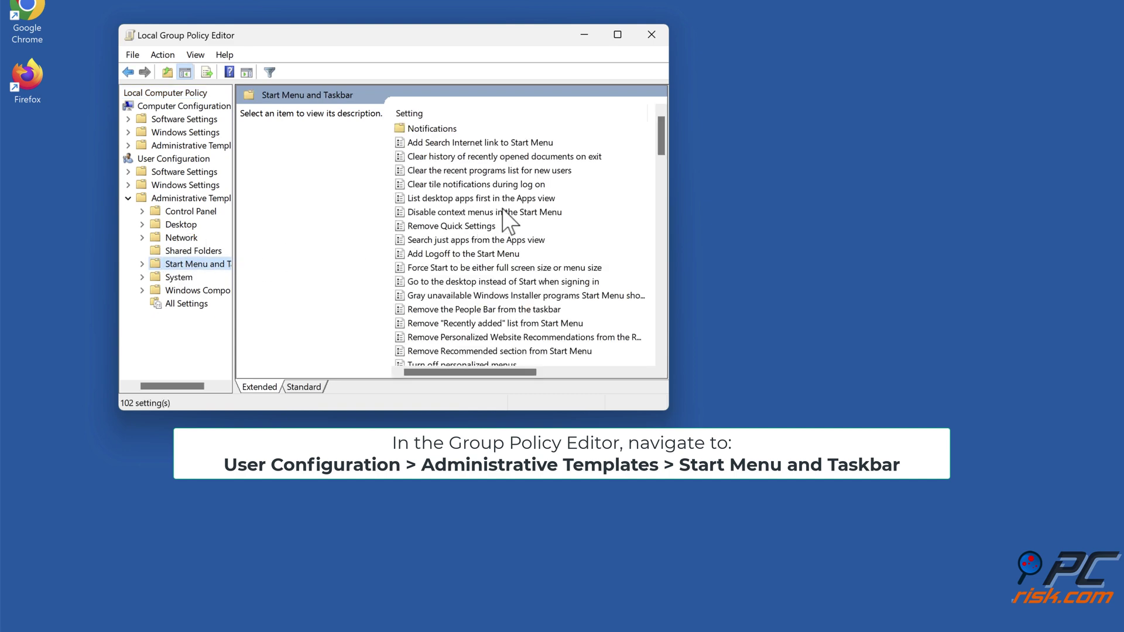
scroll(502, 209, down, 20)
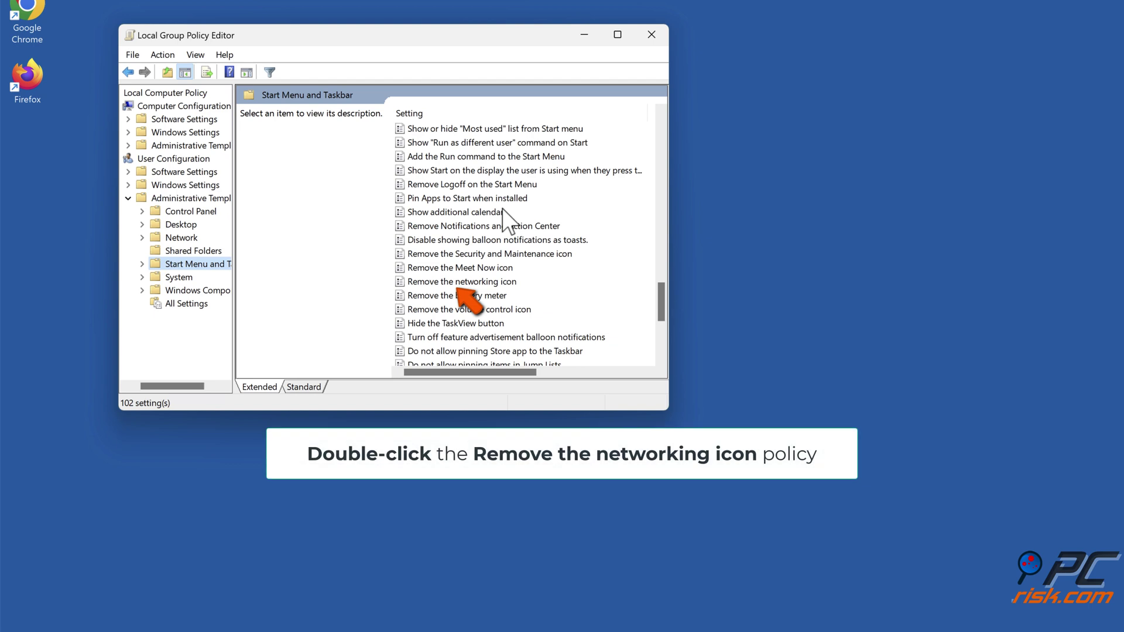
double_click(460, 283)
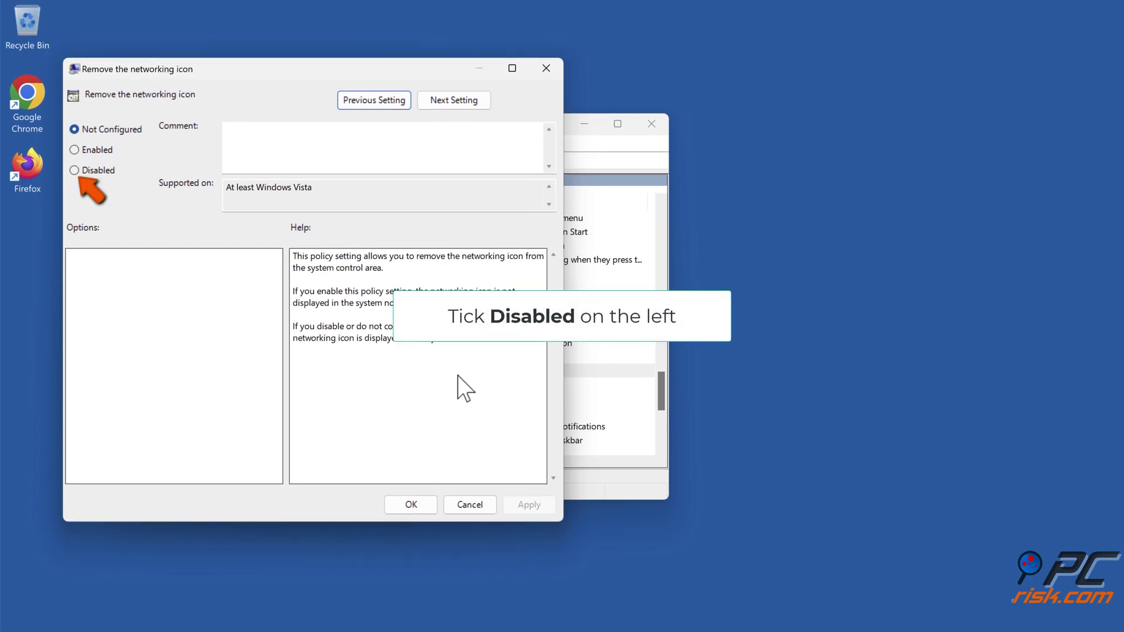
- Set the policy to Disabled, apply it, and close the Local Group Policy Editor
click(75, 171)
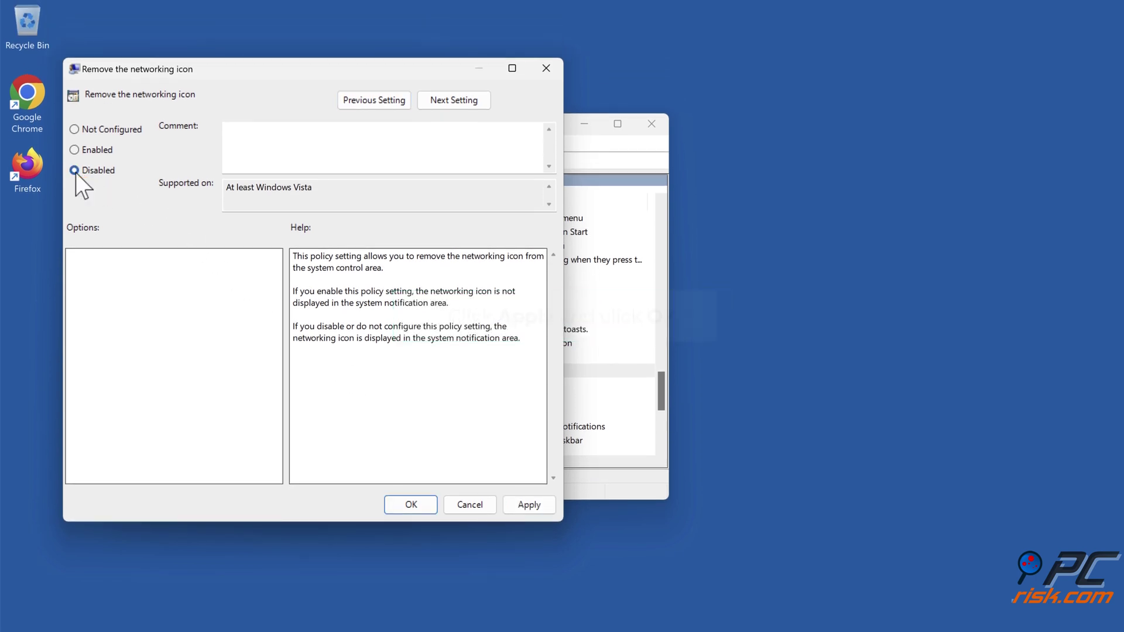
click(529, 510)
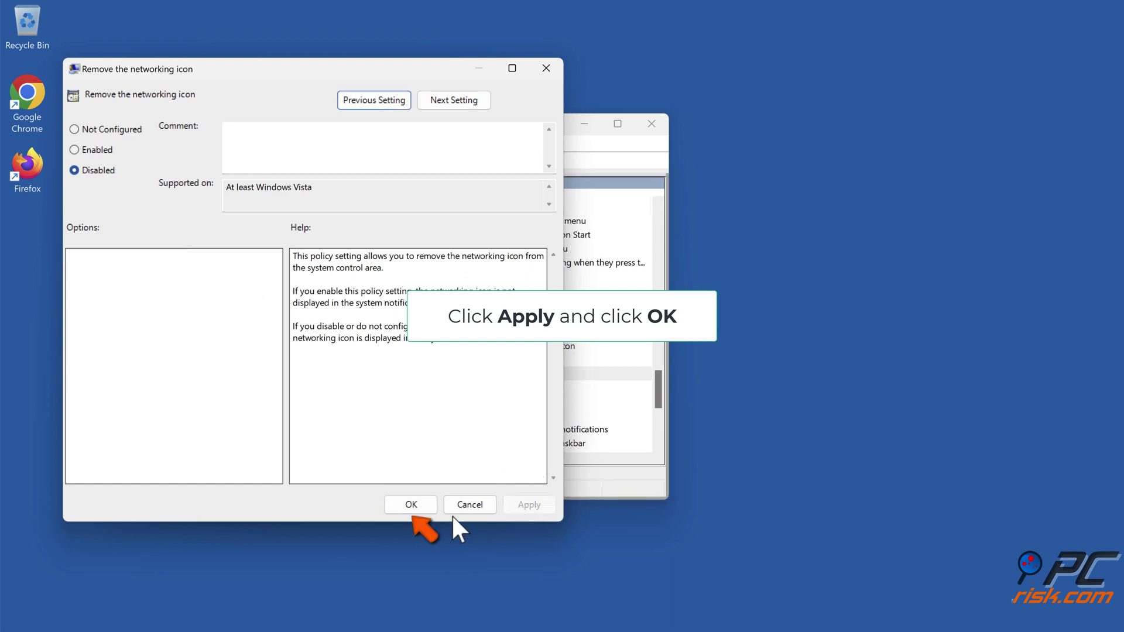
click(418, 508)
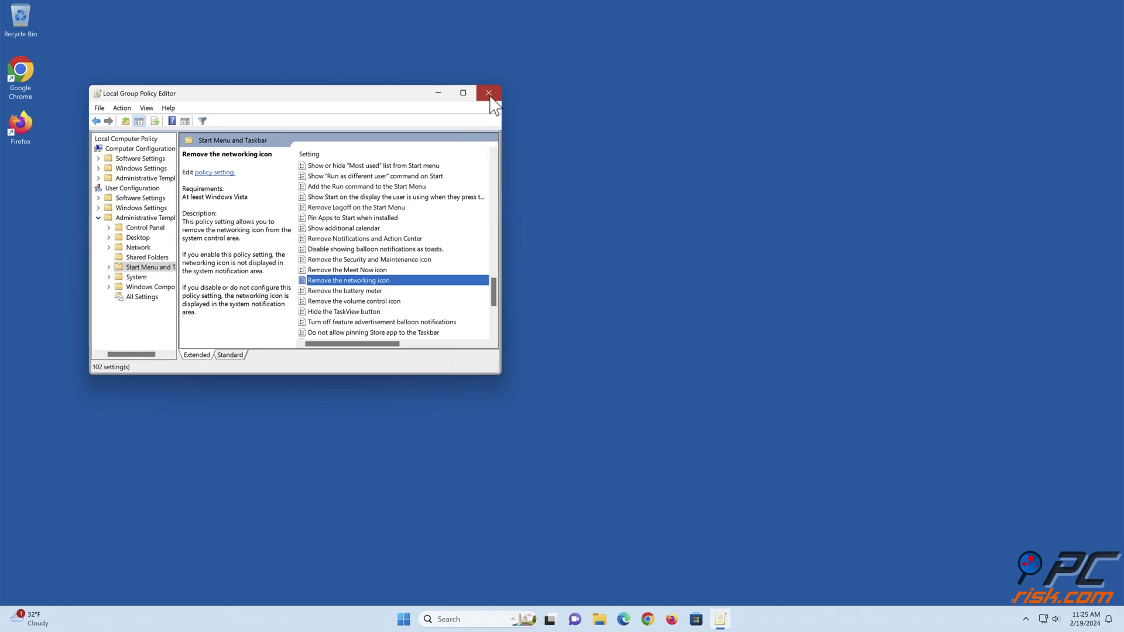
click(492, 96)
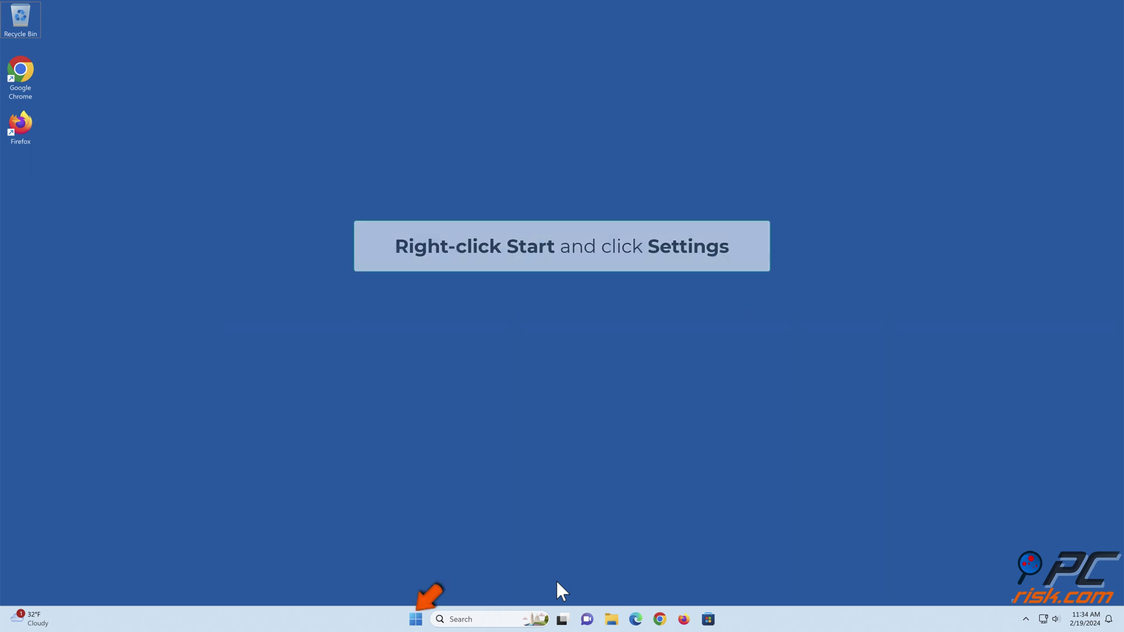
- Go to the Network reset page in Settings under Network & internet > Advanced network settings
right_click(420, 620)
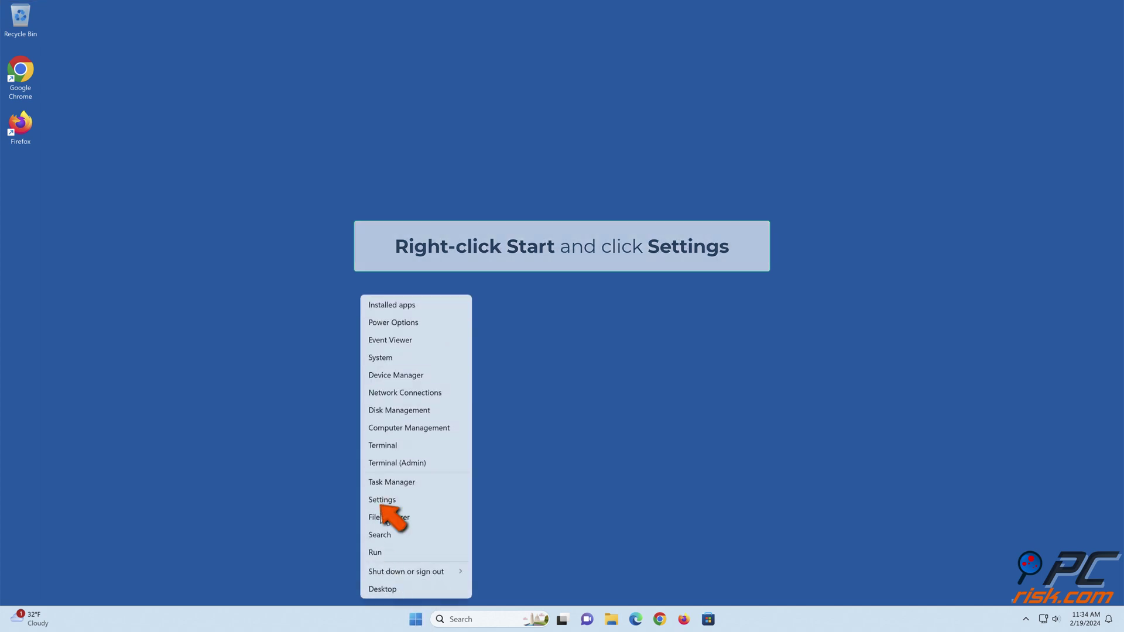
click(380, 503)
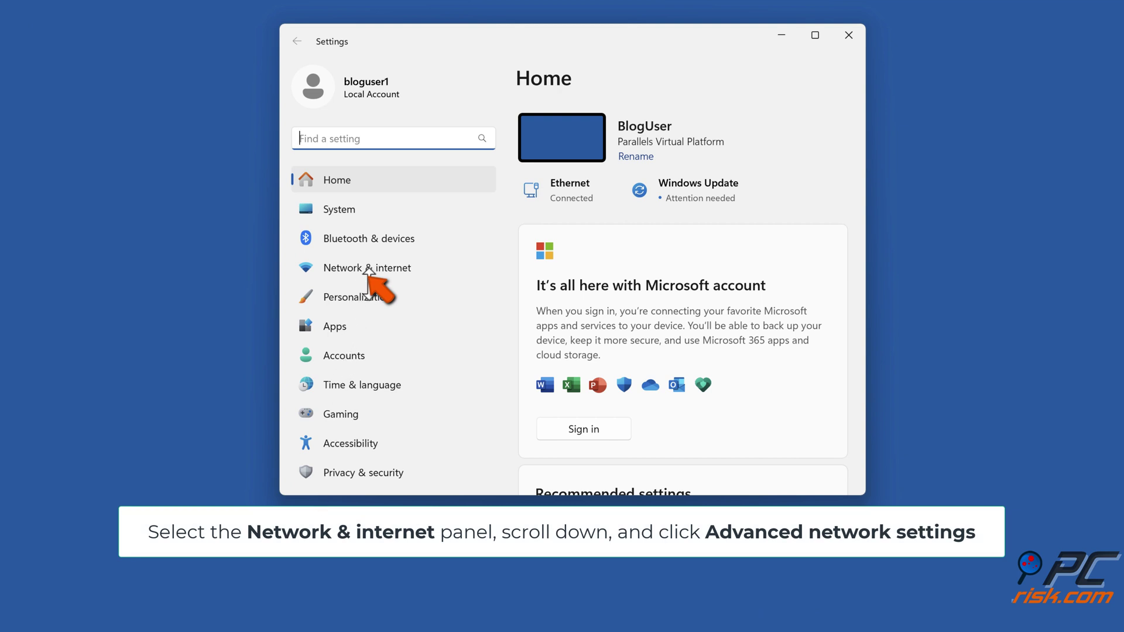
click(369, 267)
scroll(683, 328, down, 2)
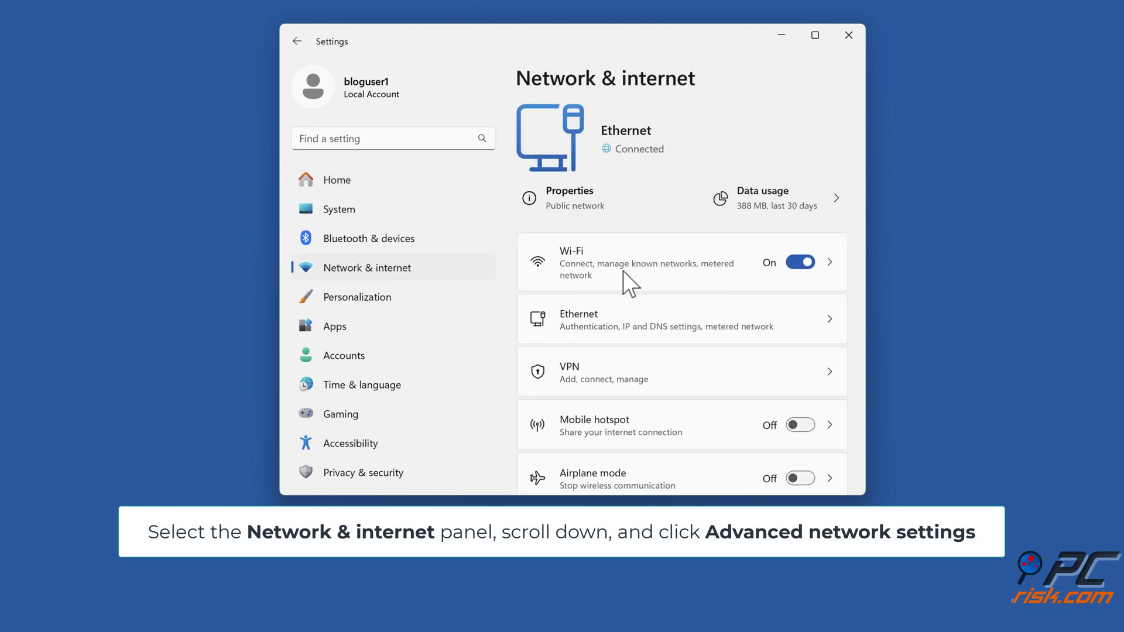
scroll(698, 279, down, 4)
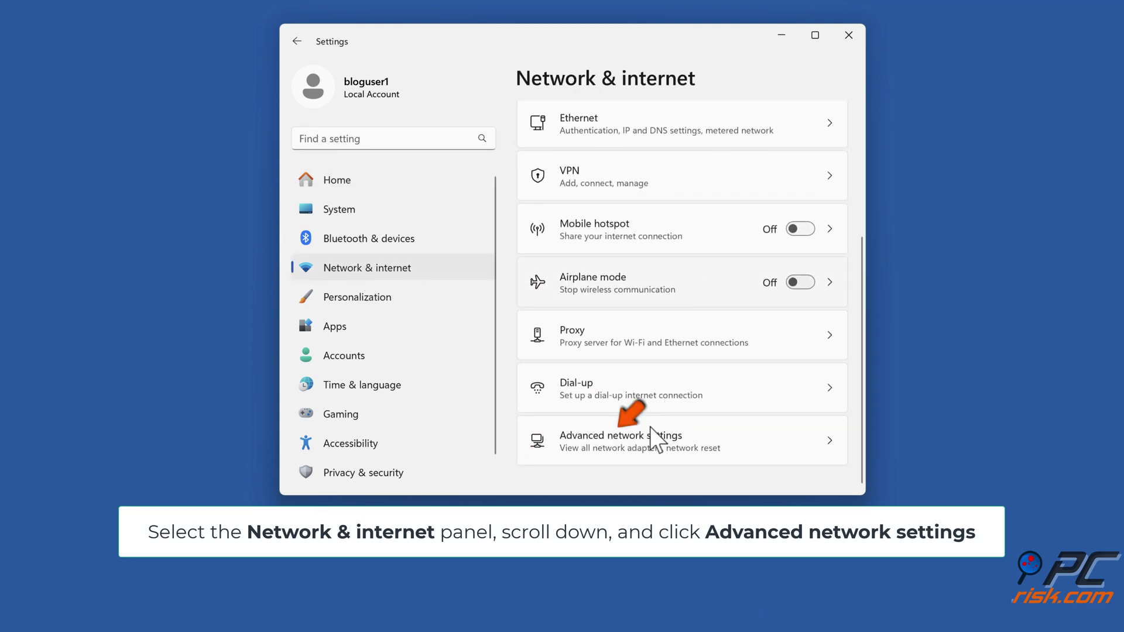
click(626, 456)
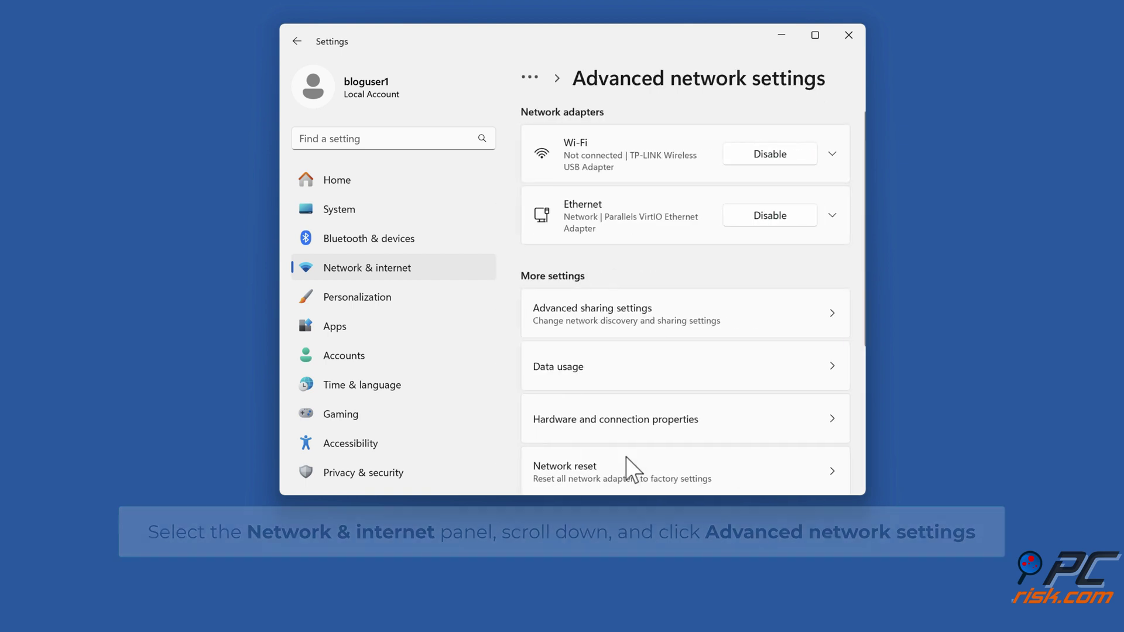
scroll(627, 458, down, 4)
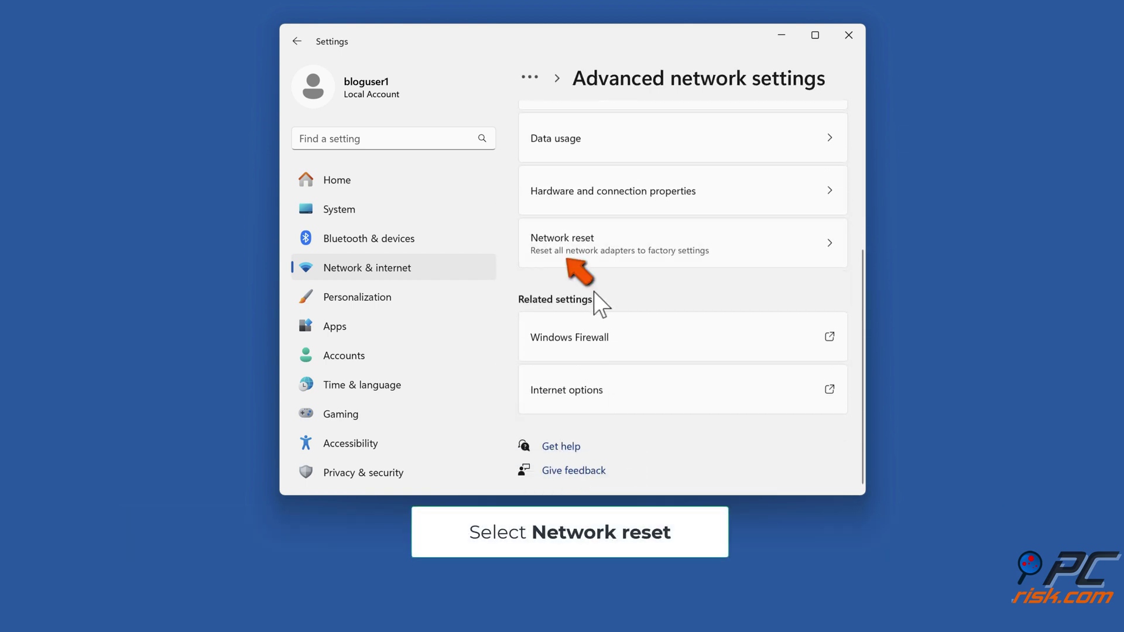
click(575, 262)
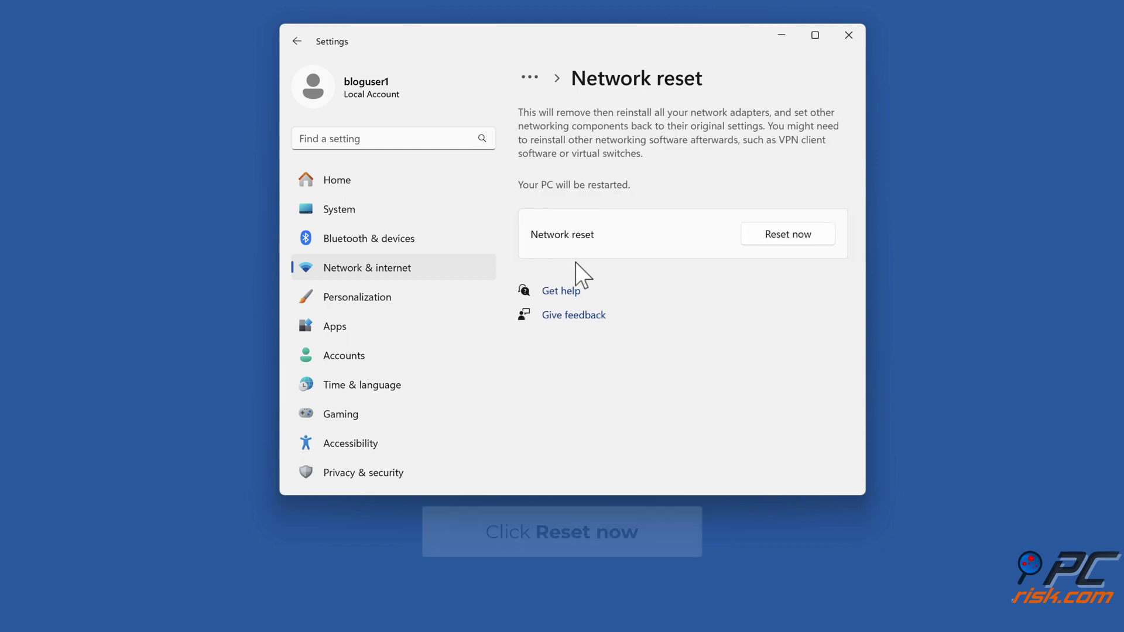
- Confirm the network reset and dismiss the upcoming sign-out notice
click(783, 244)
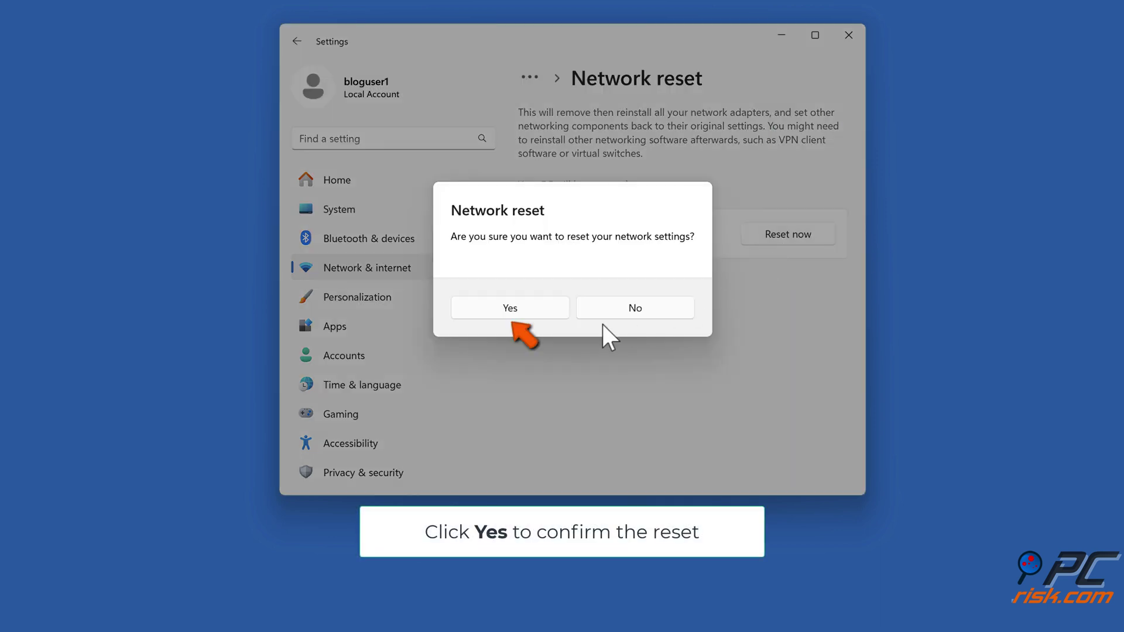
click(512, 316)
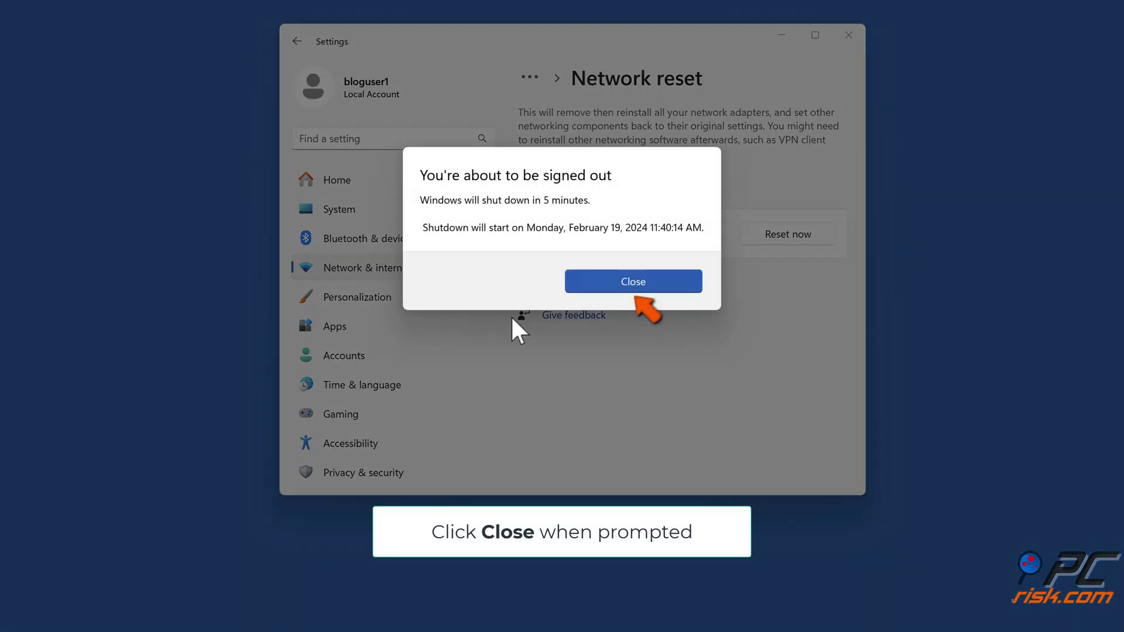
click(632, 292)
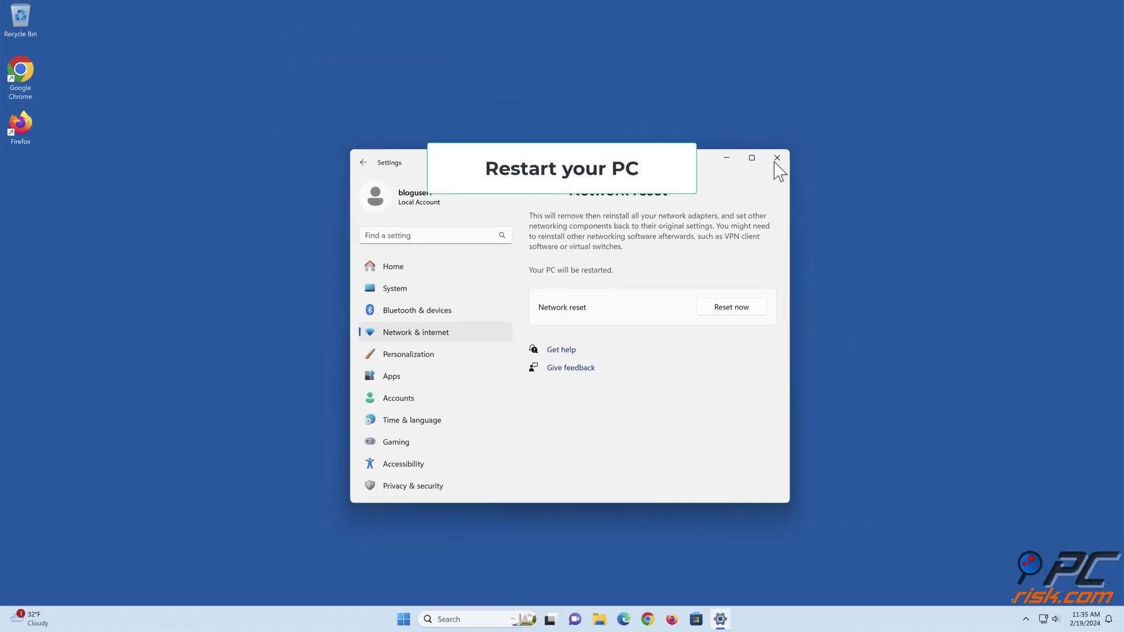
- Close Settings and restart the PC from the Start menu power options
click(777, 158)
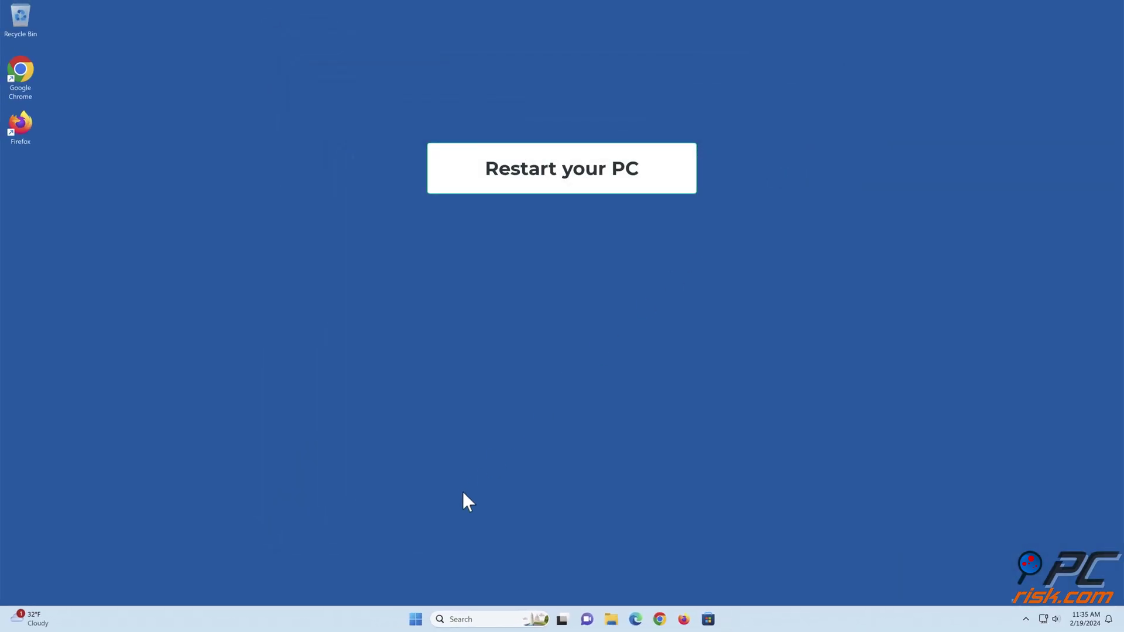
click(421, 614)
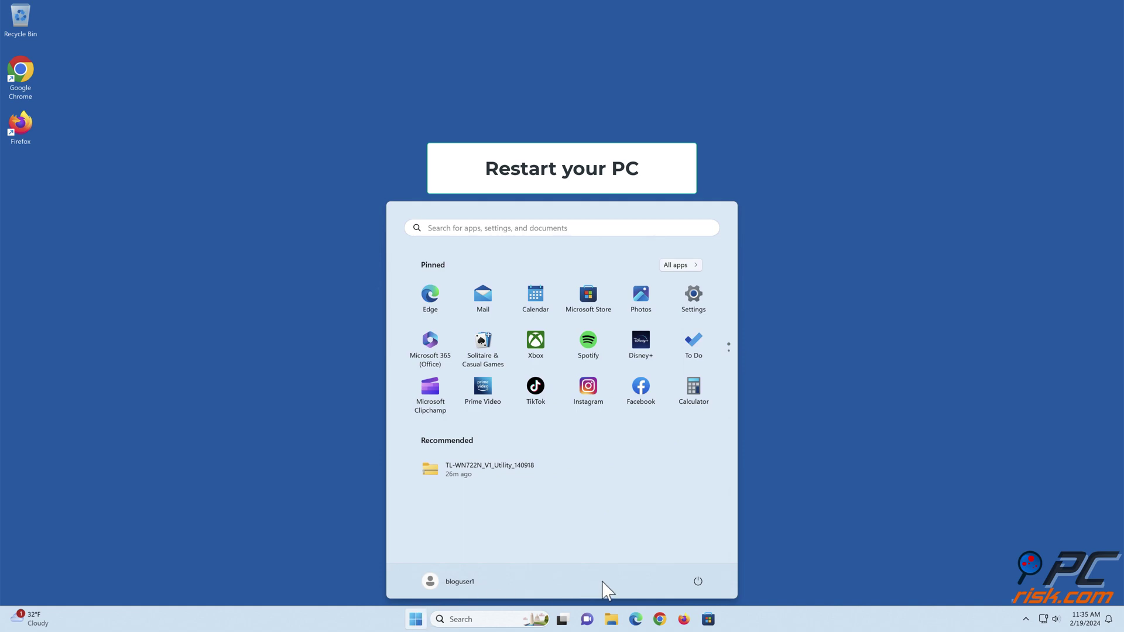
click(698, 582)
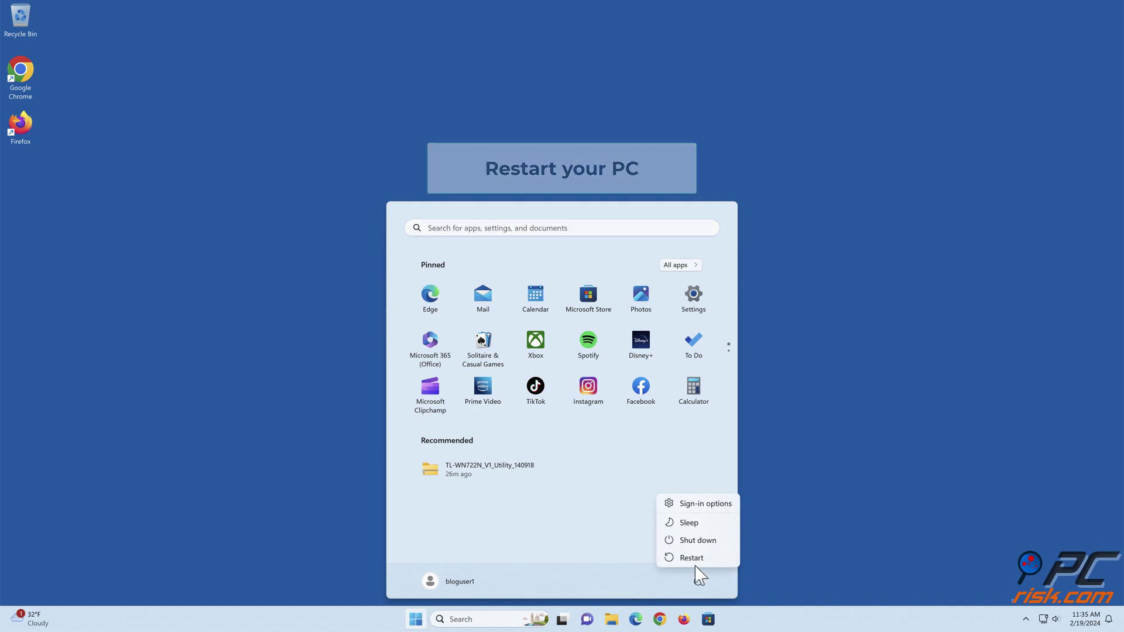
click(694, 563)
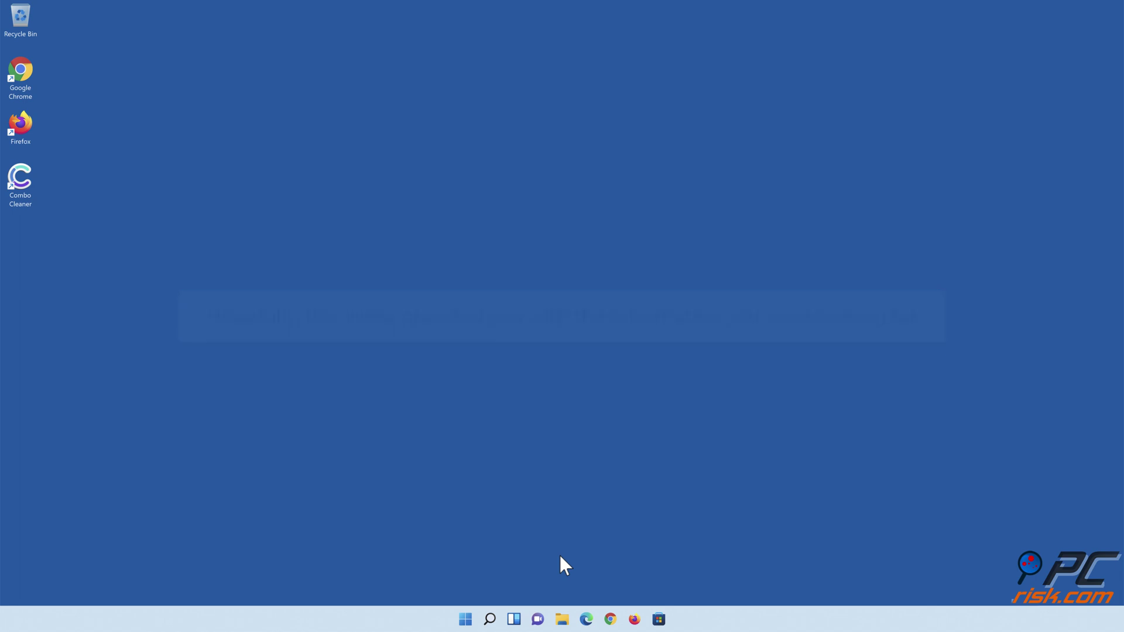
- Launch Combo Cleaner, run a quick scan, and quarantine all 323 detected items
double_click(29, 200)
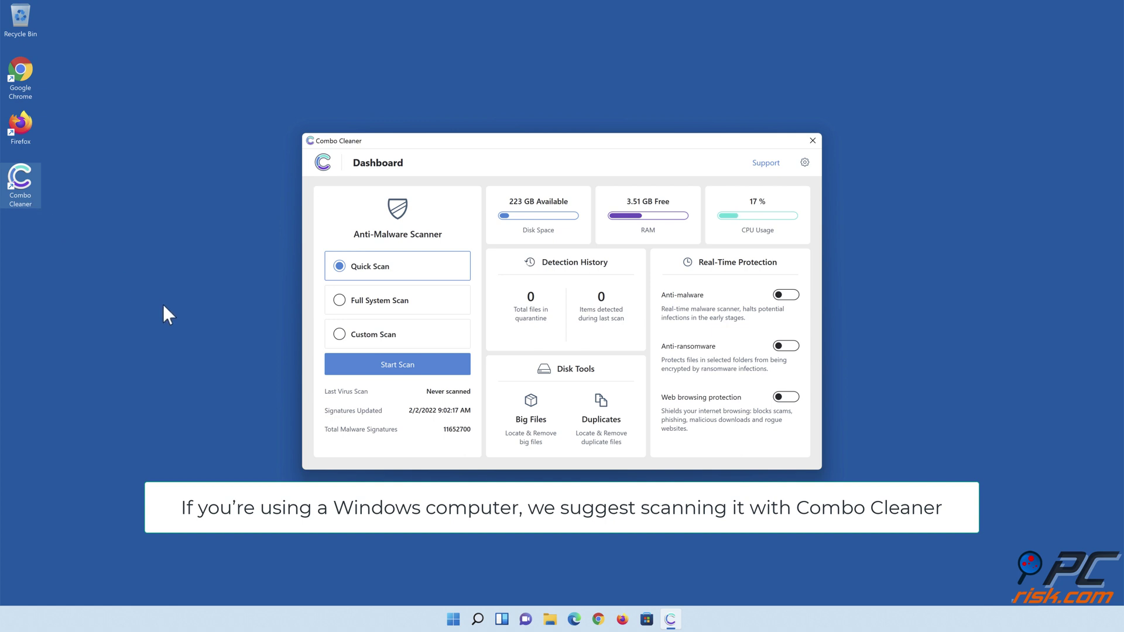
click(398, 370)
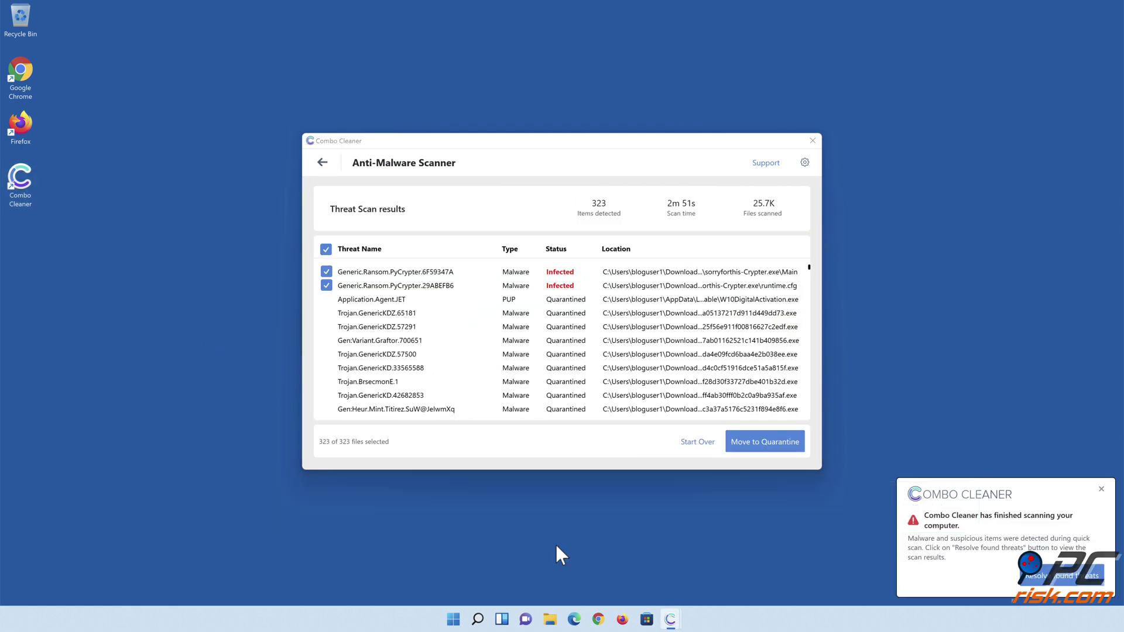
click(761, 448)
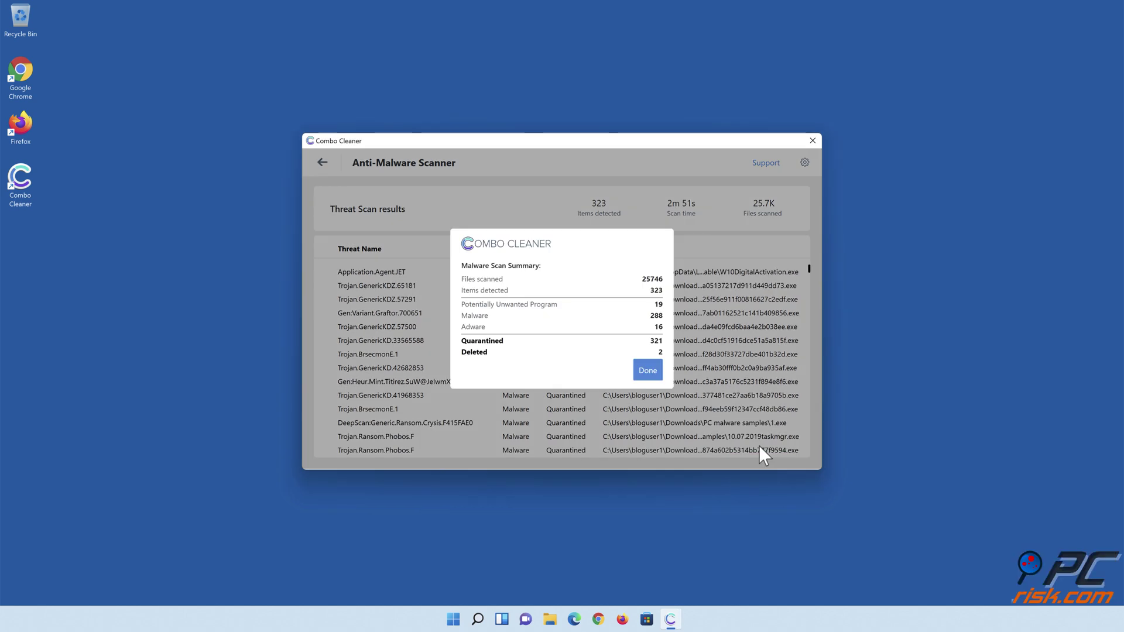
click(646, 371)
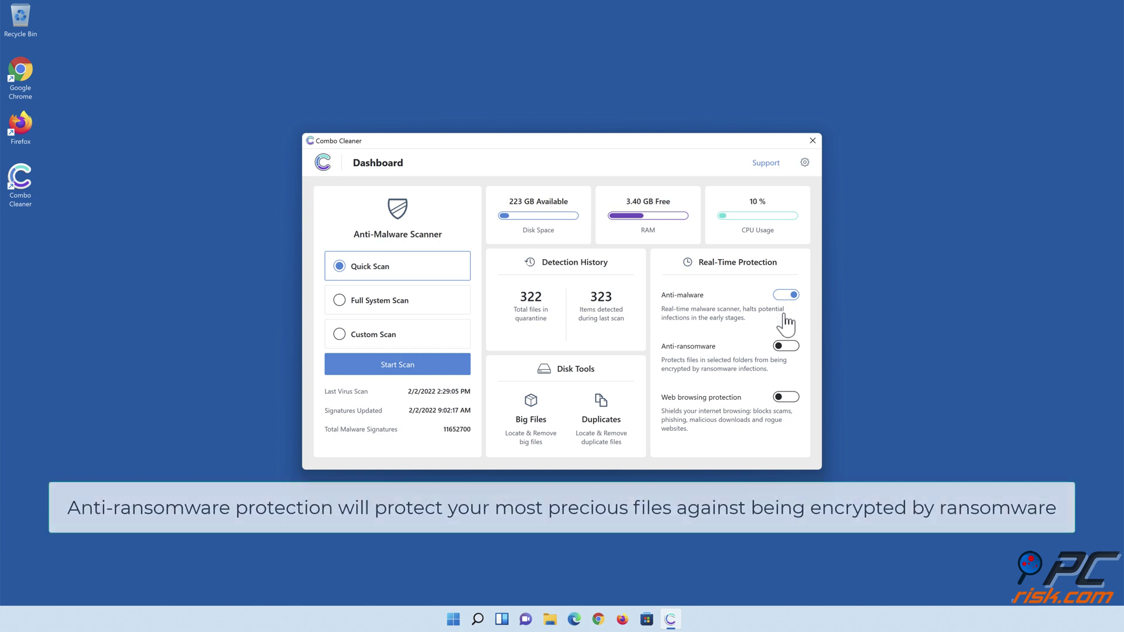
- Turn on anti-ransomware and add Libraries > Documents > Documents as a protected folder
click(786, 346)
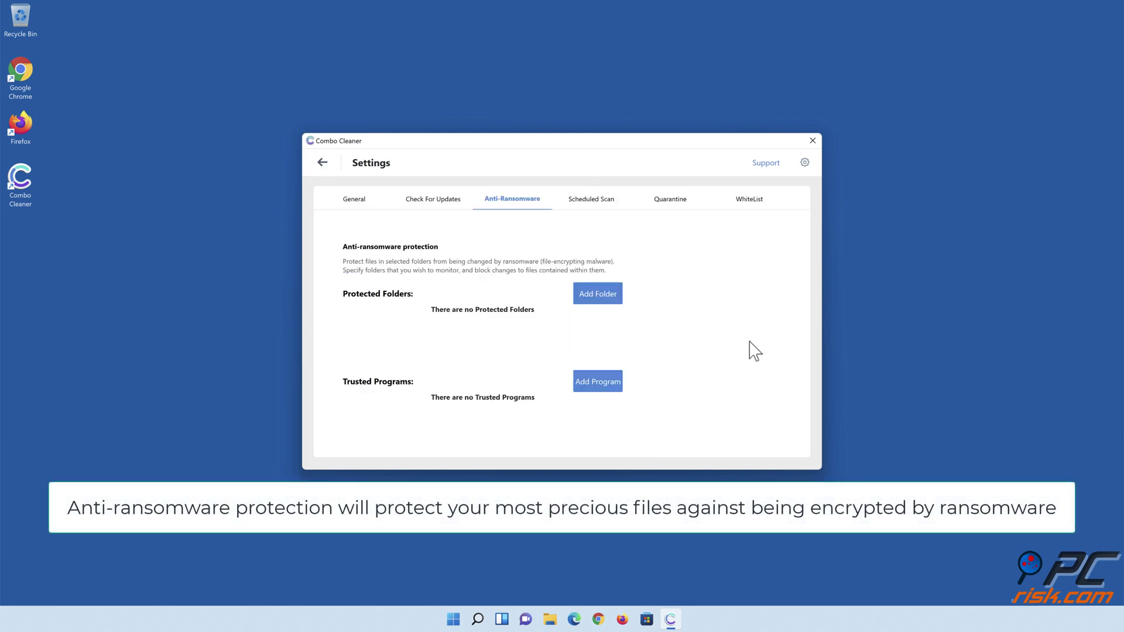
click(599, 294)
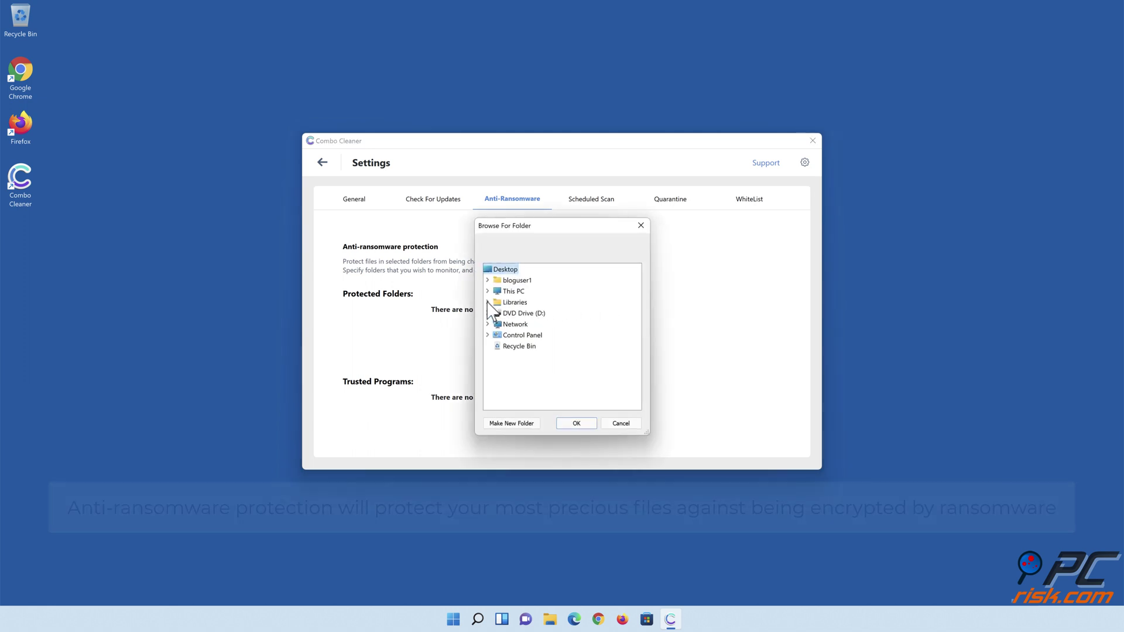
click(487, 302)
click(497, 324)
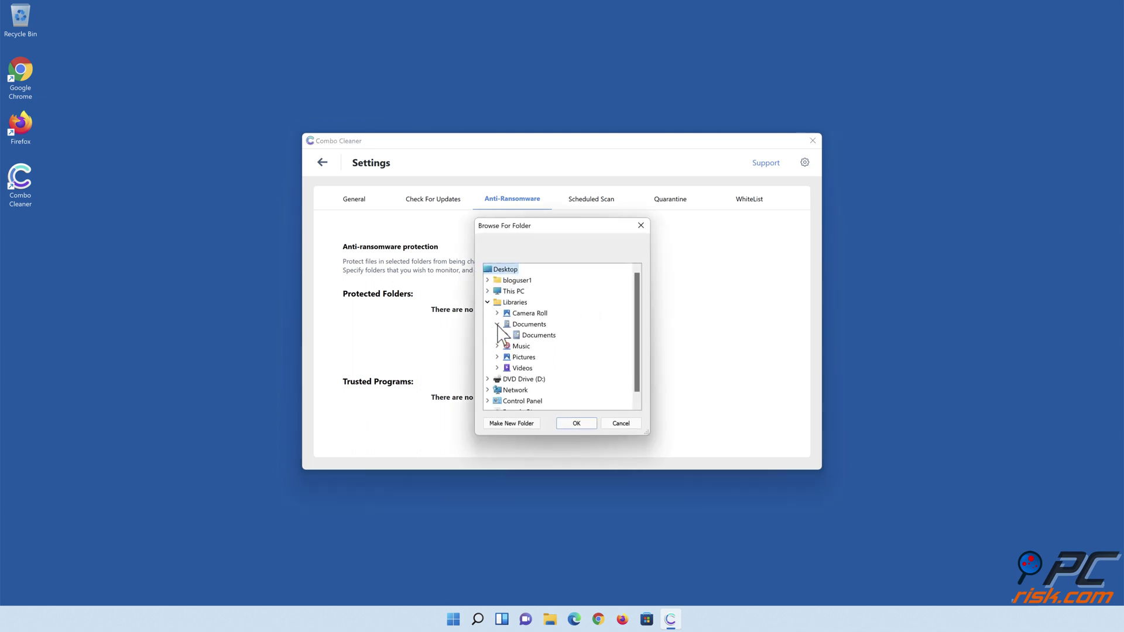
click(528, 338)
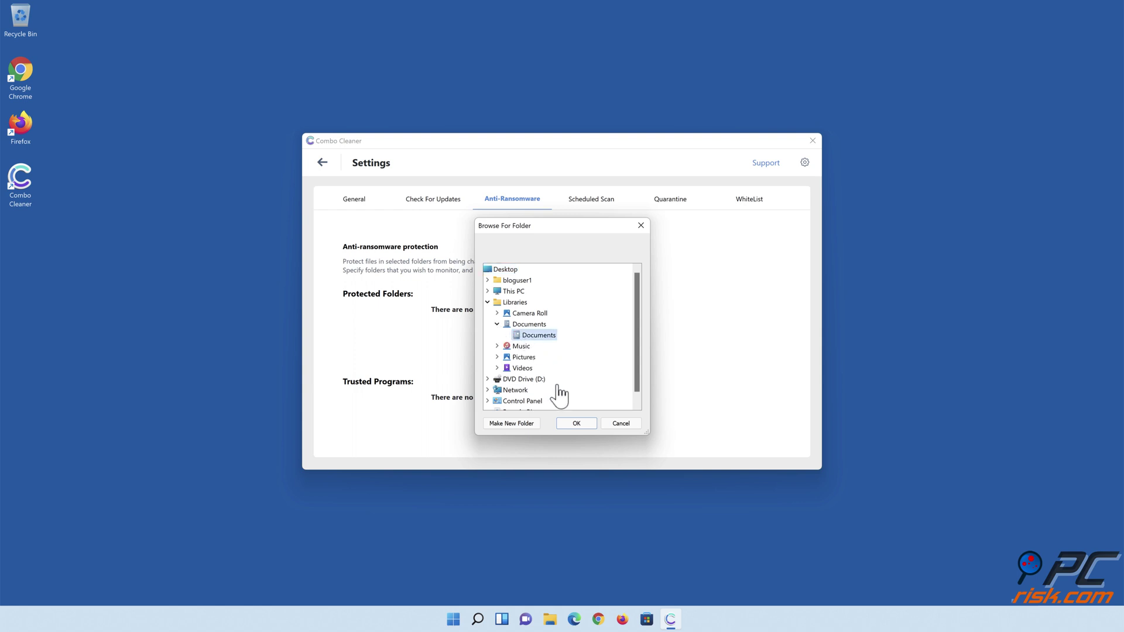
click(577, 424)
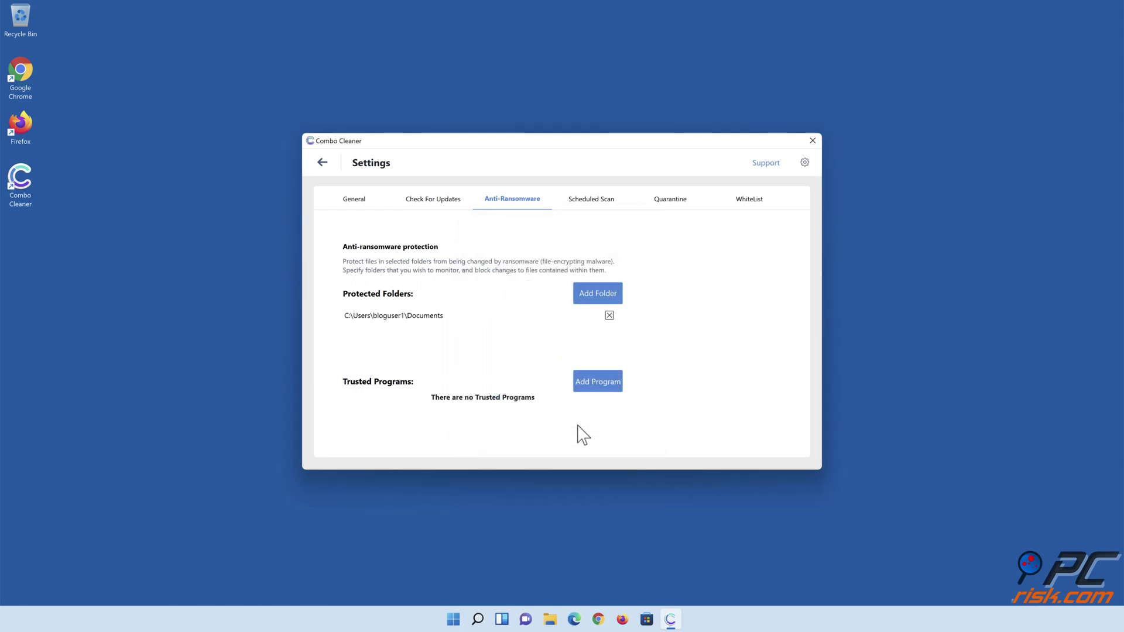
click(323, 164)
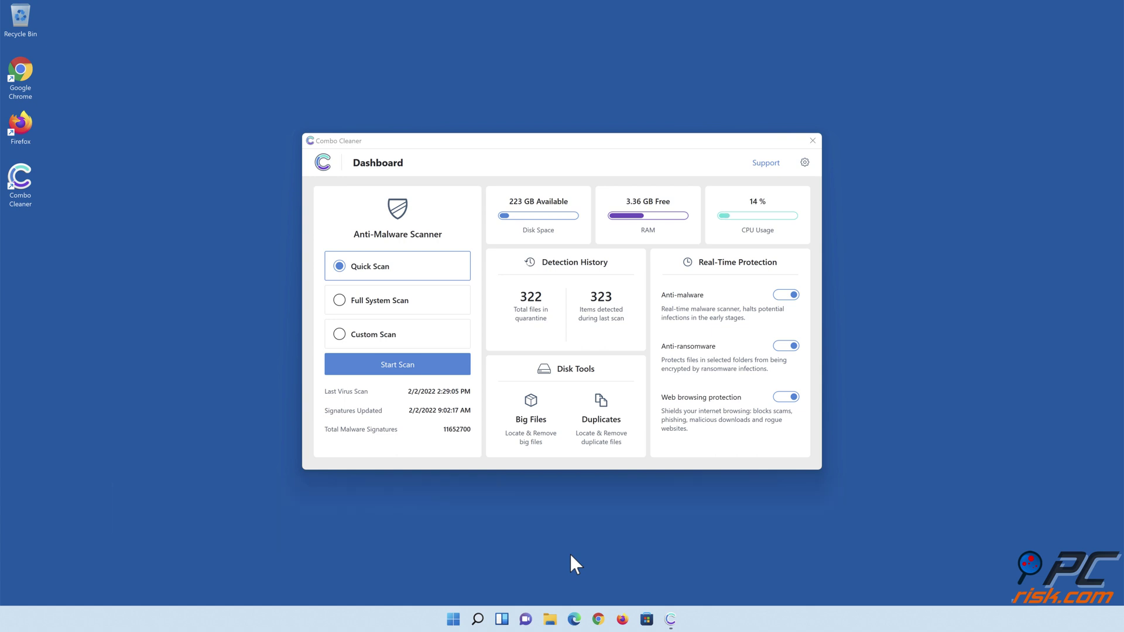
- Close the Combo Cleaner window
click(813, 140)
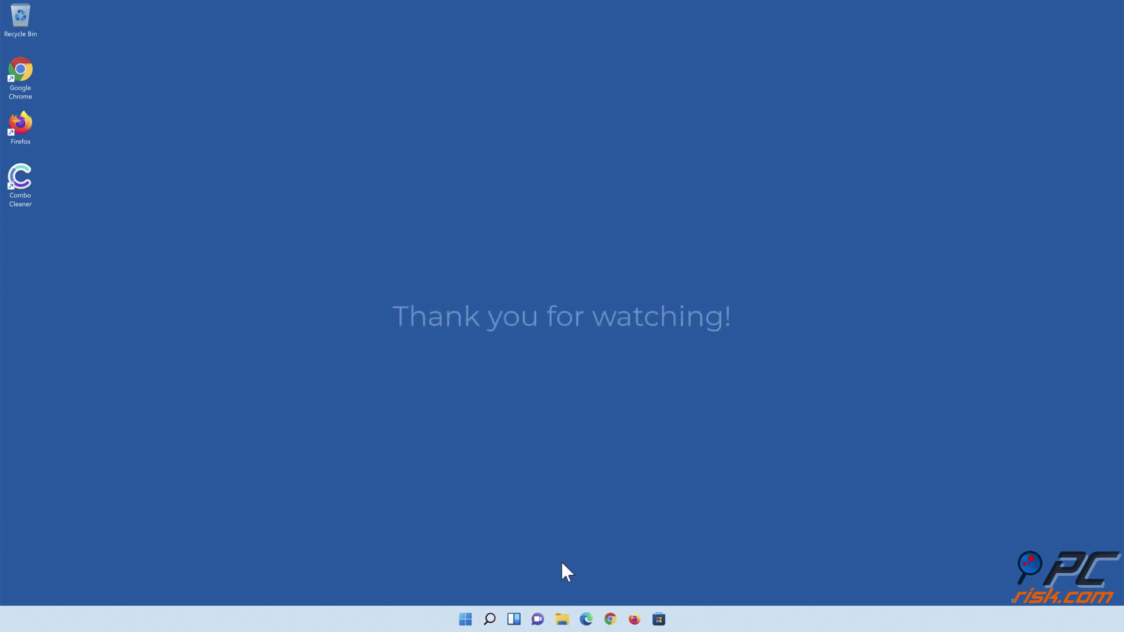